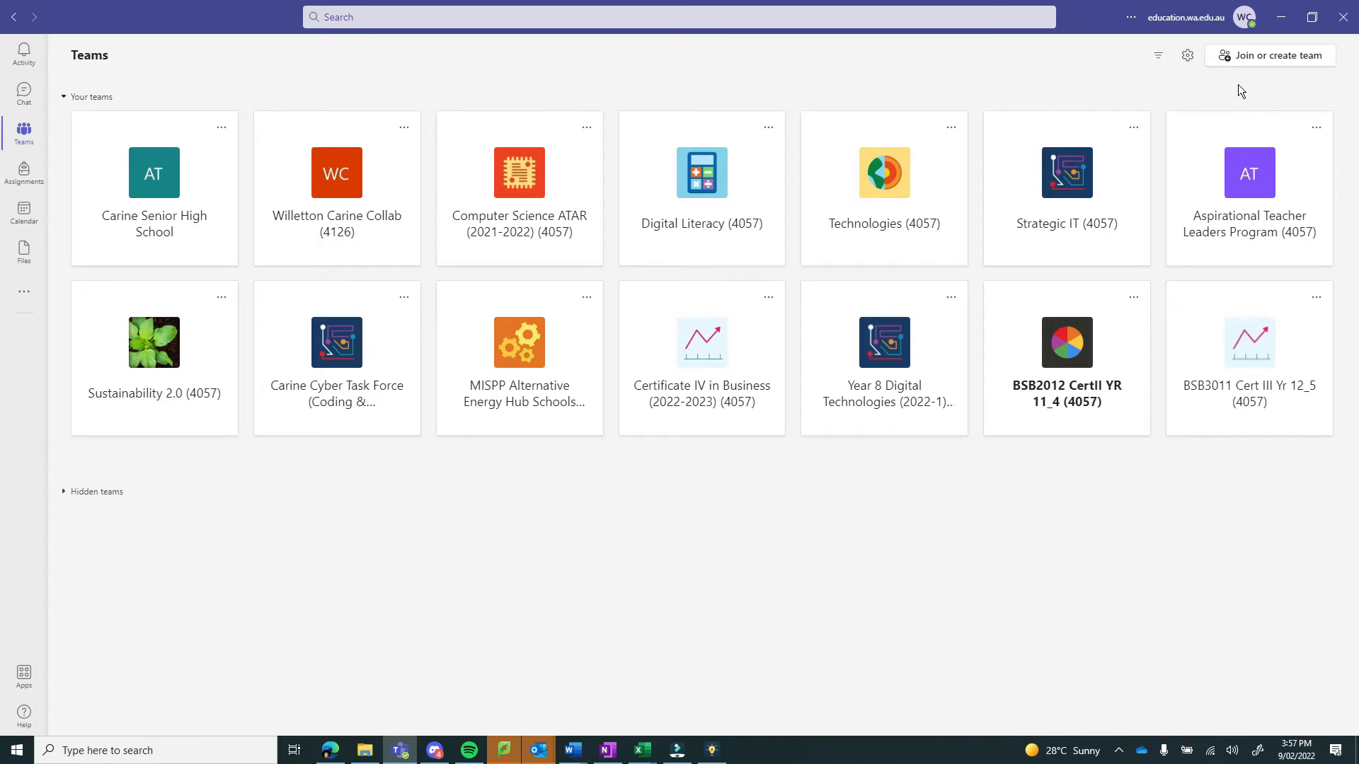
- Create a new team of the Class type named "Test Team 2022" and proceed to adding people
left_click(1268, 62)
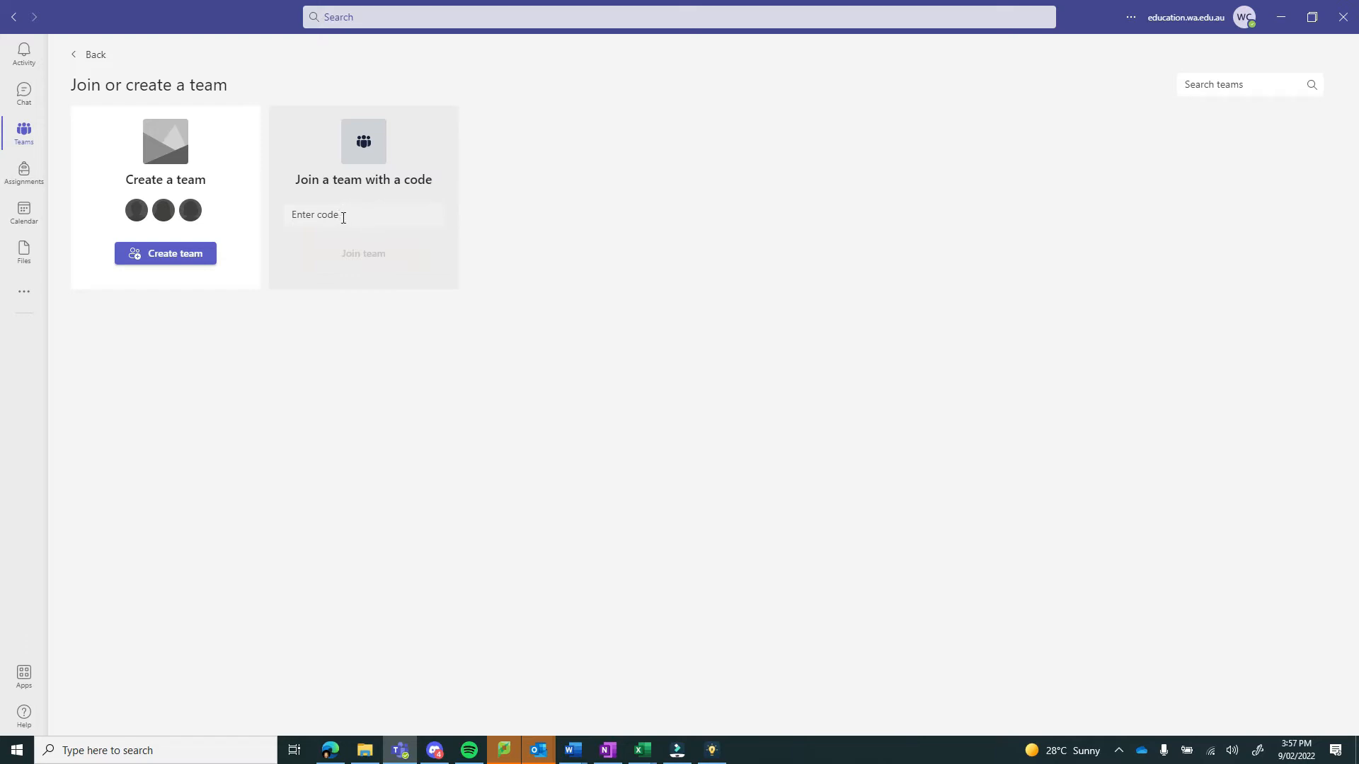
left_click(183, 263)
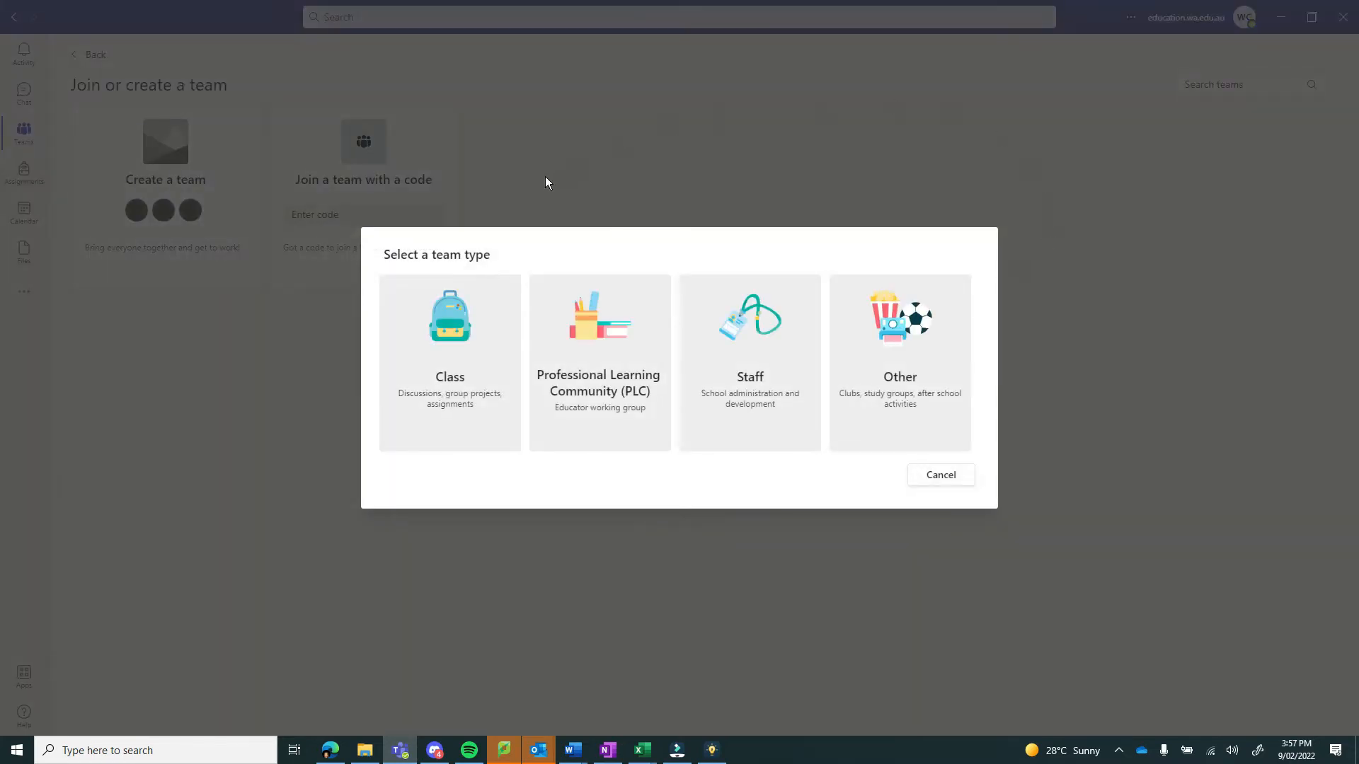
left_click(450, 333)
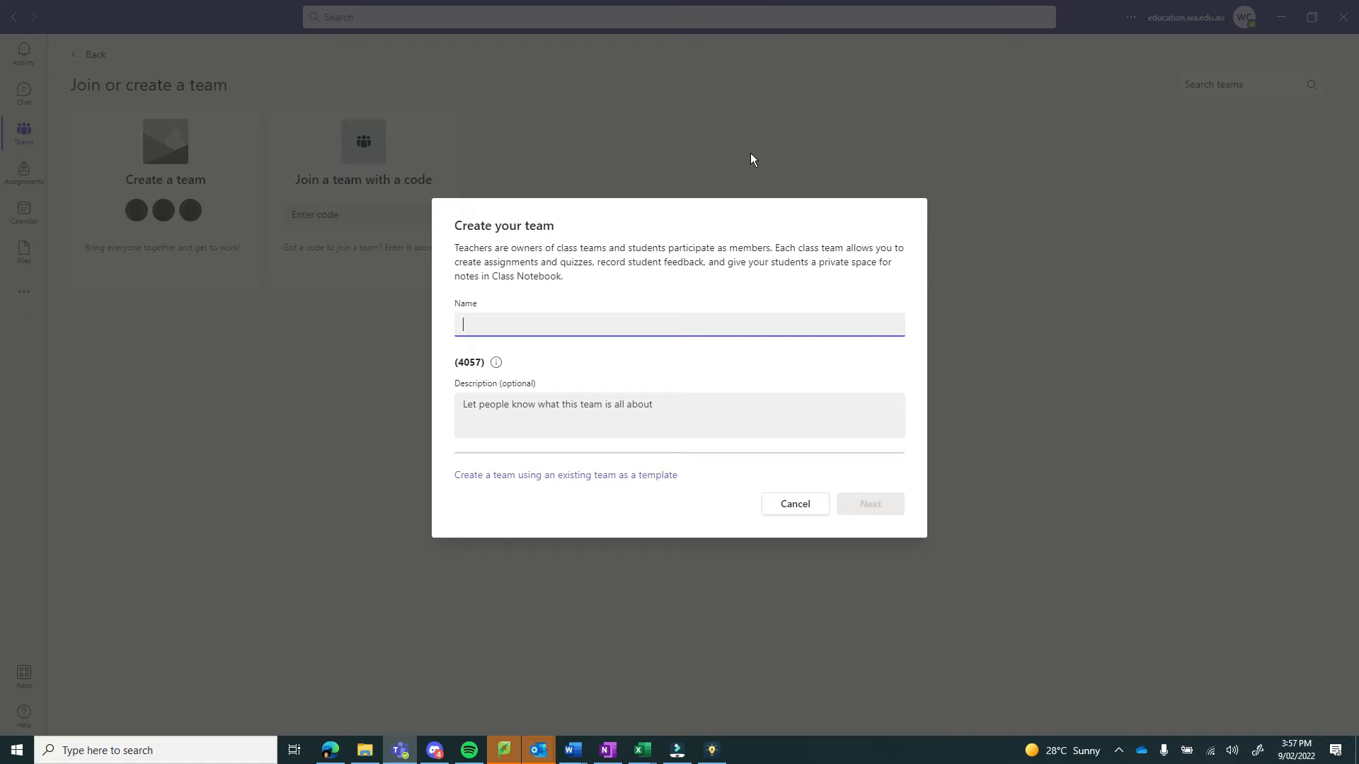
type("Test Team")
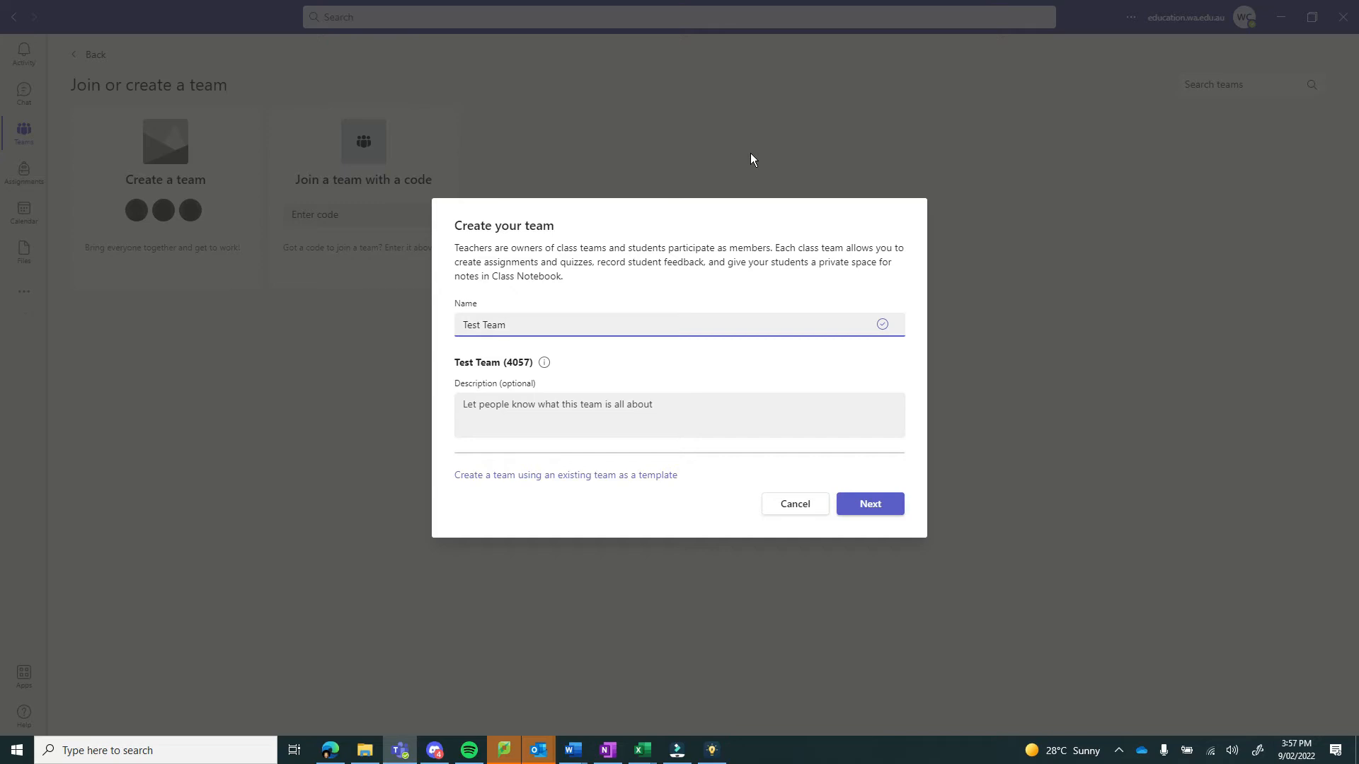
type("2022")
left_click(886, 509)
left_click(888, 512)
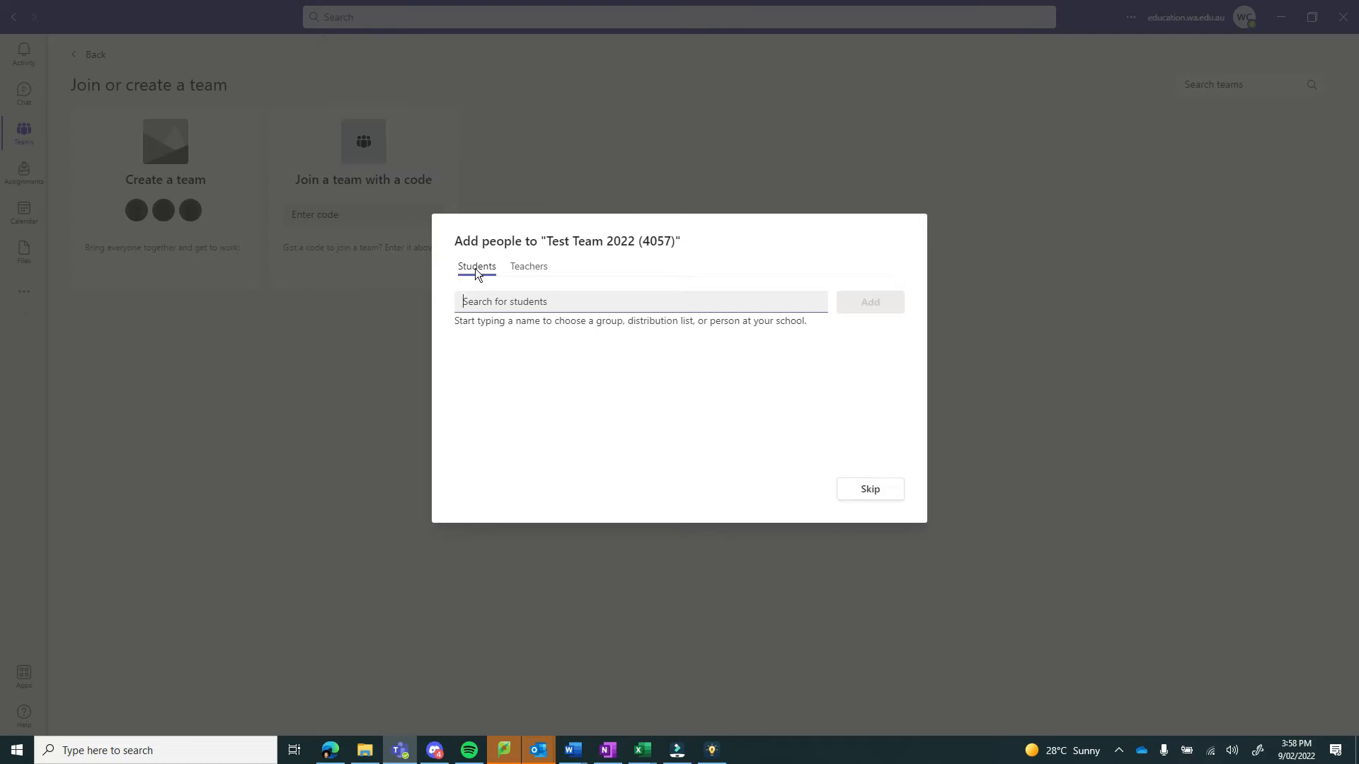
- Check the student and teacher options for adding people, and skip adding anyone to the new team
left_click(543, 266)
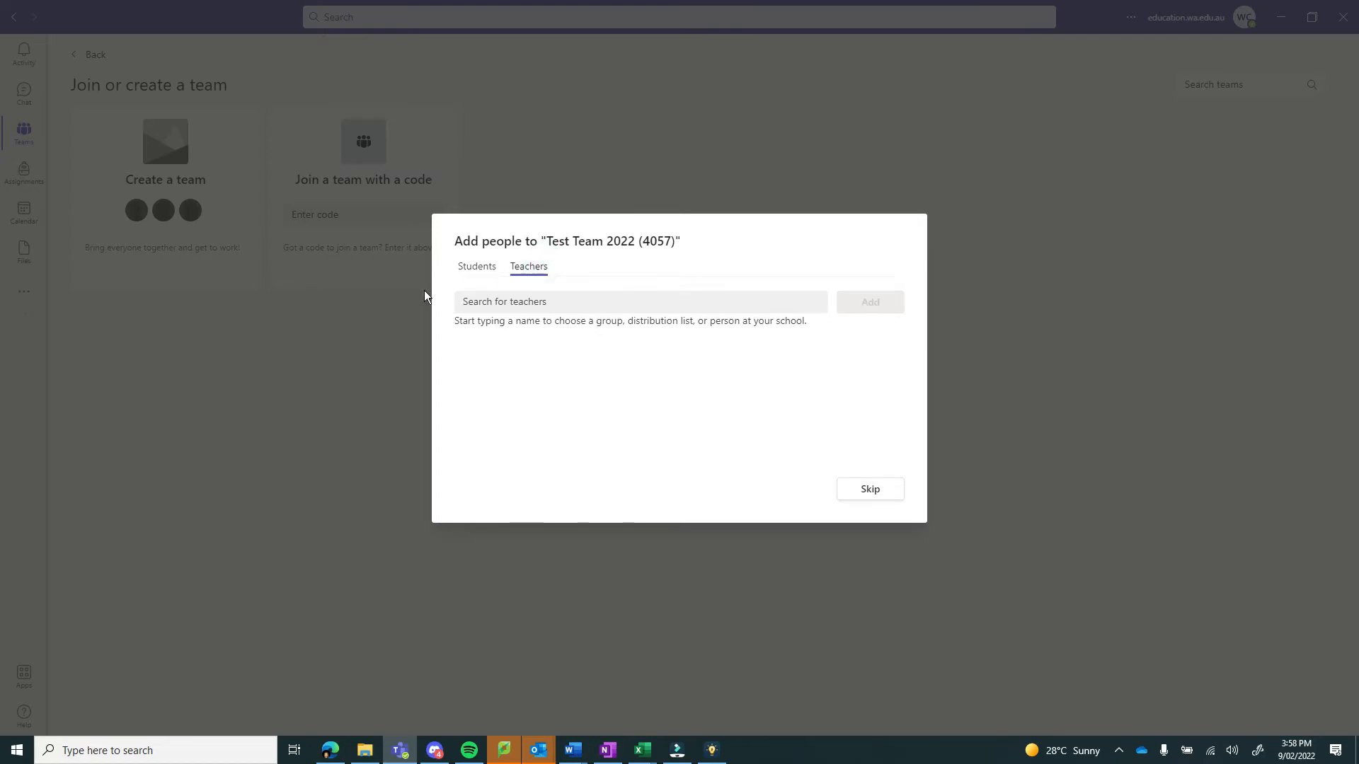
left_click(476, 274)
left_click(498, 307)
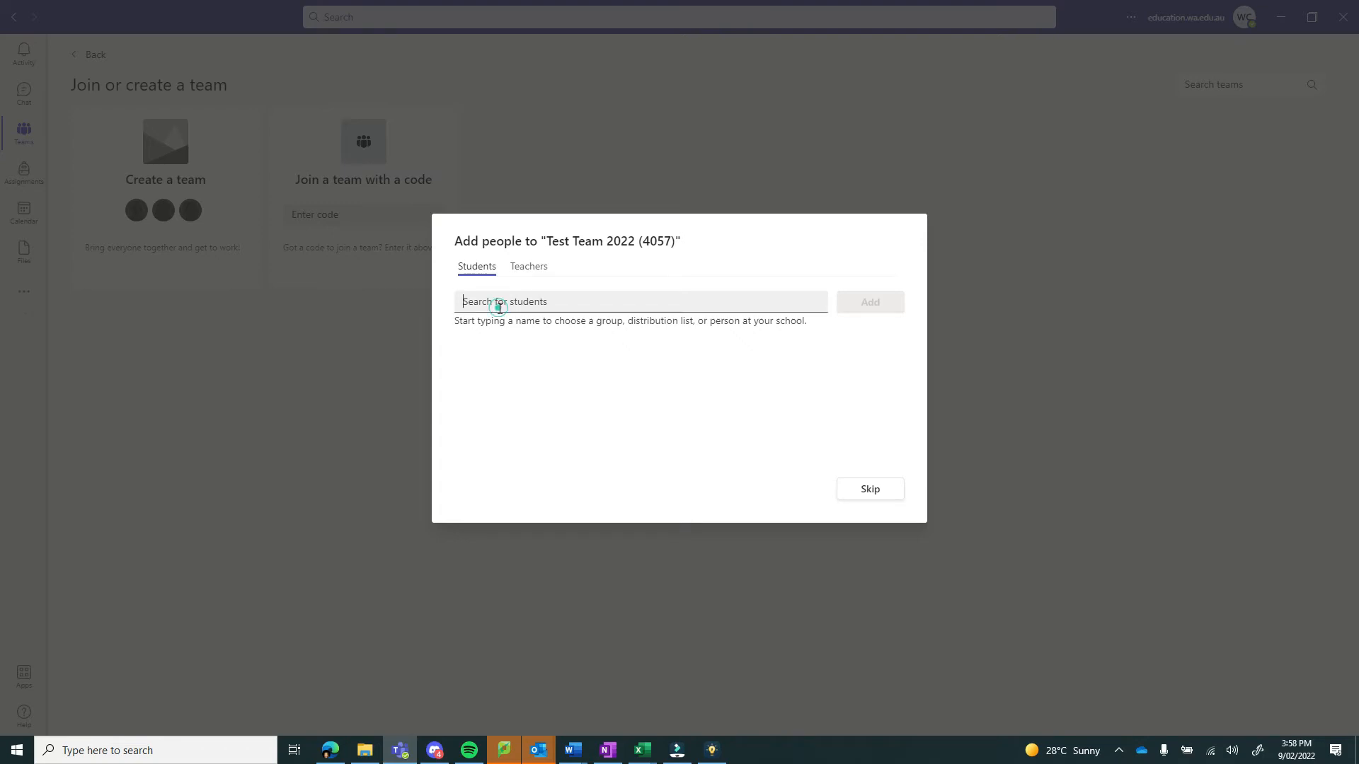
left_click(525, 267)
left_click(872, 493)
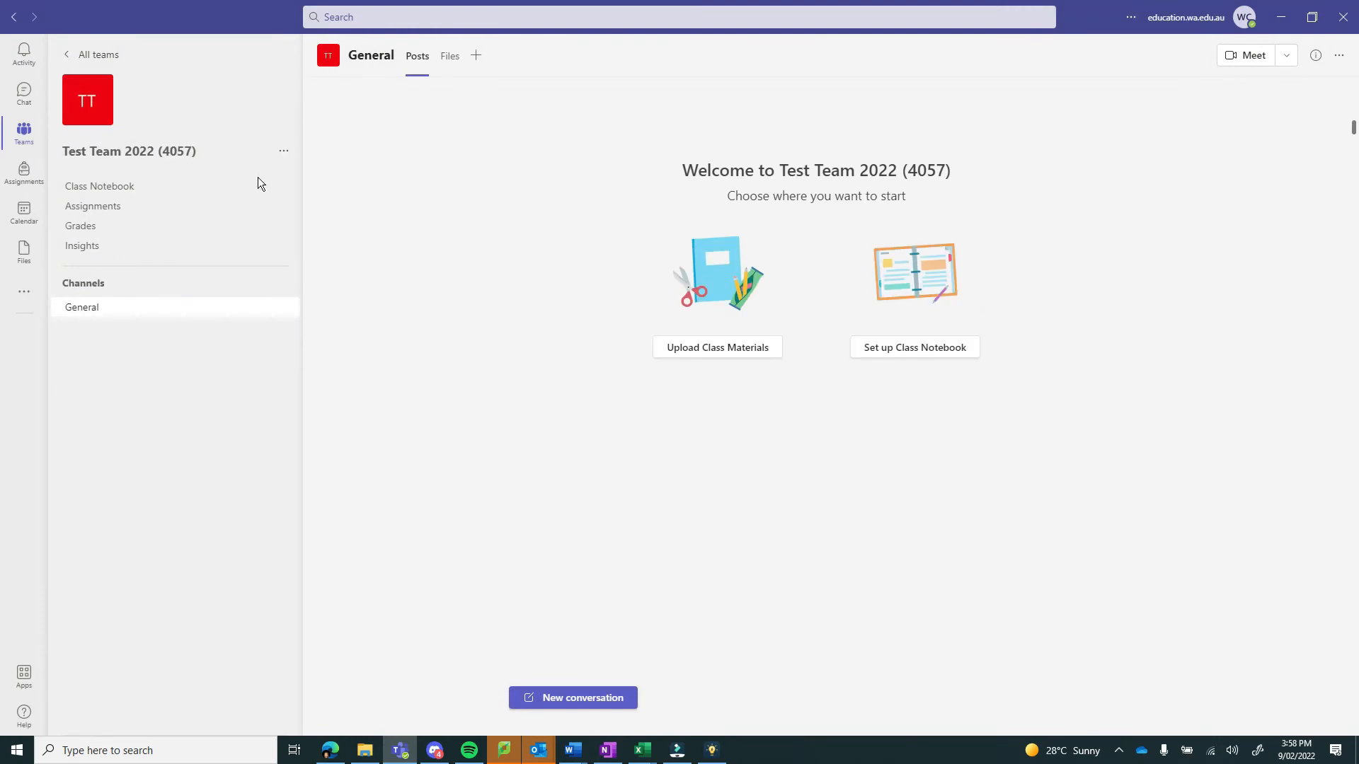
- Try to update the class avatar in the Test Team 2022 class details
mouse_move(103, 118)
left_click(100, 111)
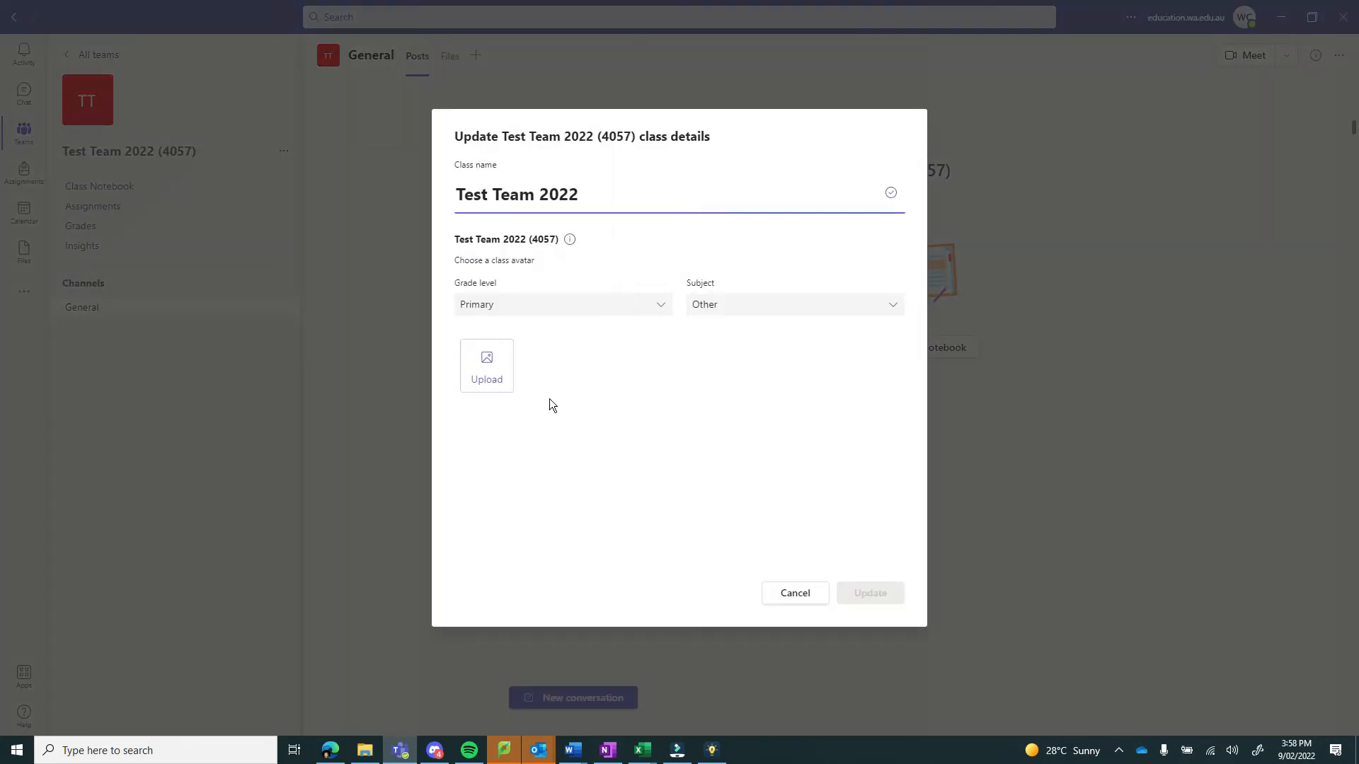
left_click(683, 380)
left_click(881, 595)
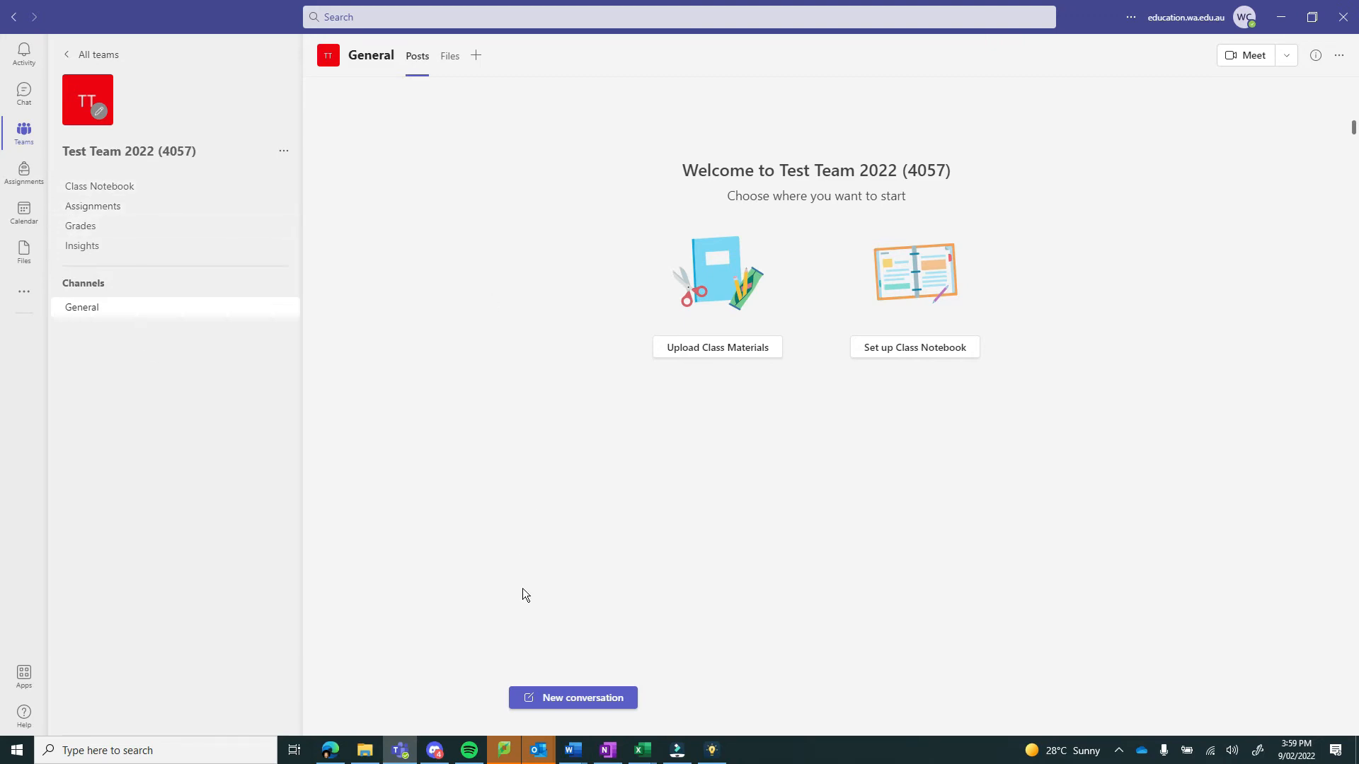
- Start setting up a blank OneNote Class Notebook for the team and proceed to the student section setup
left_click(920, 349)
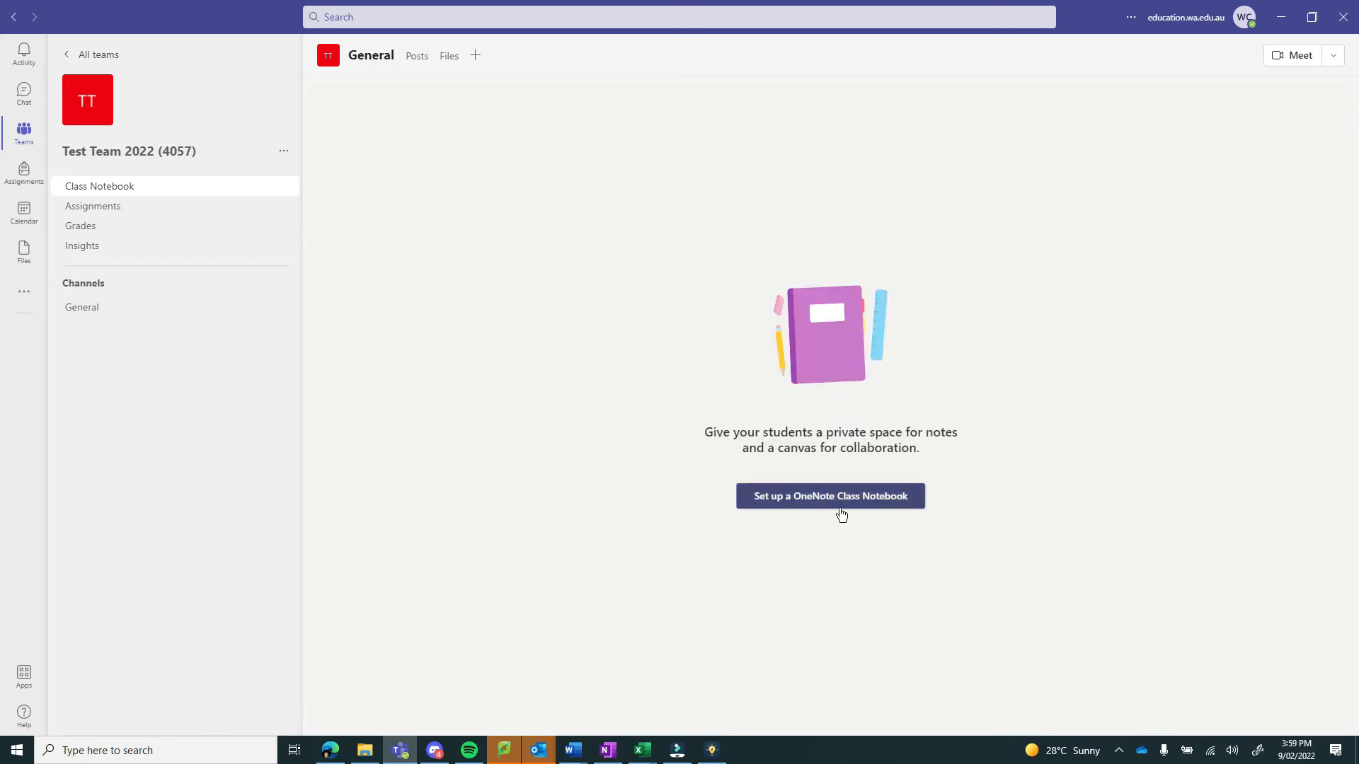
left_click(839, 504)
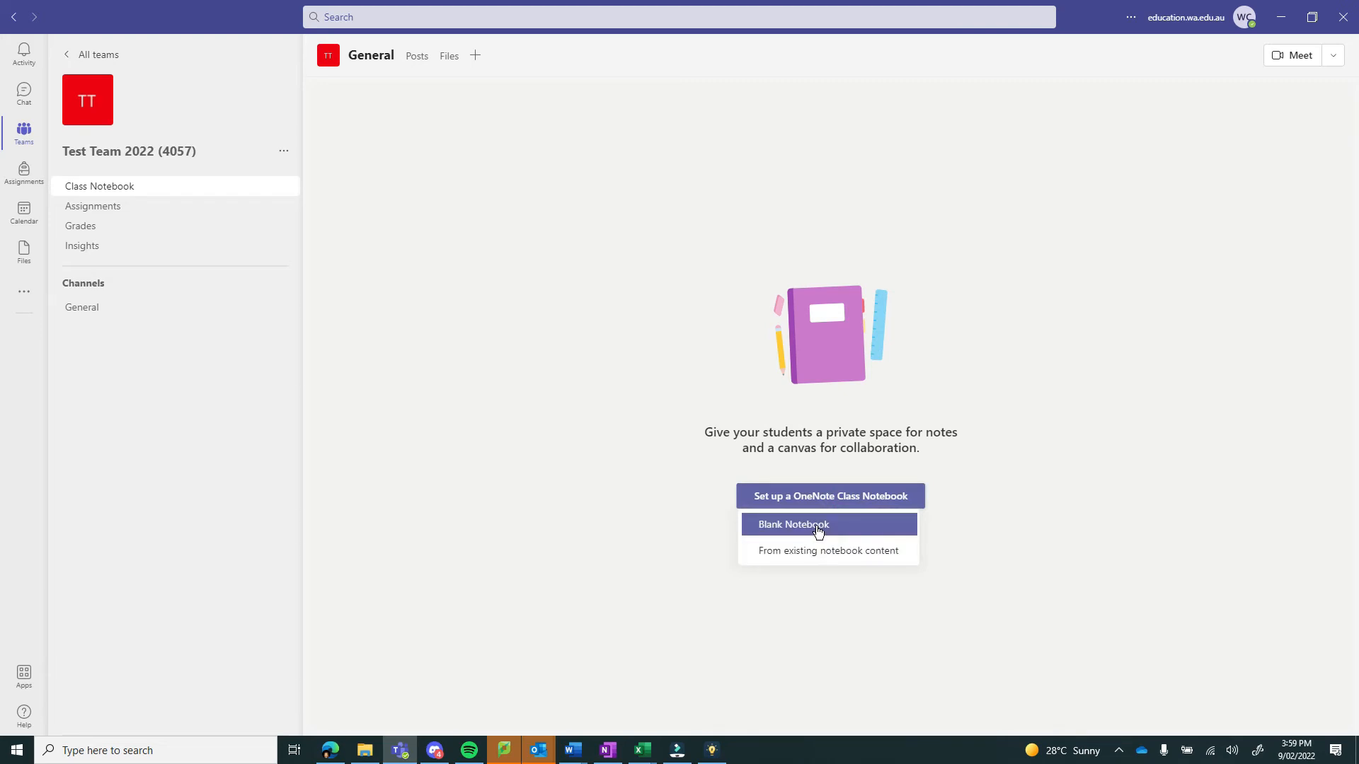
left_click(818, 532)
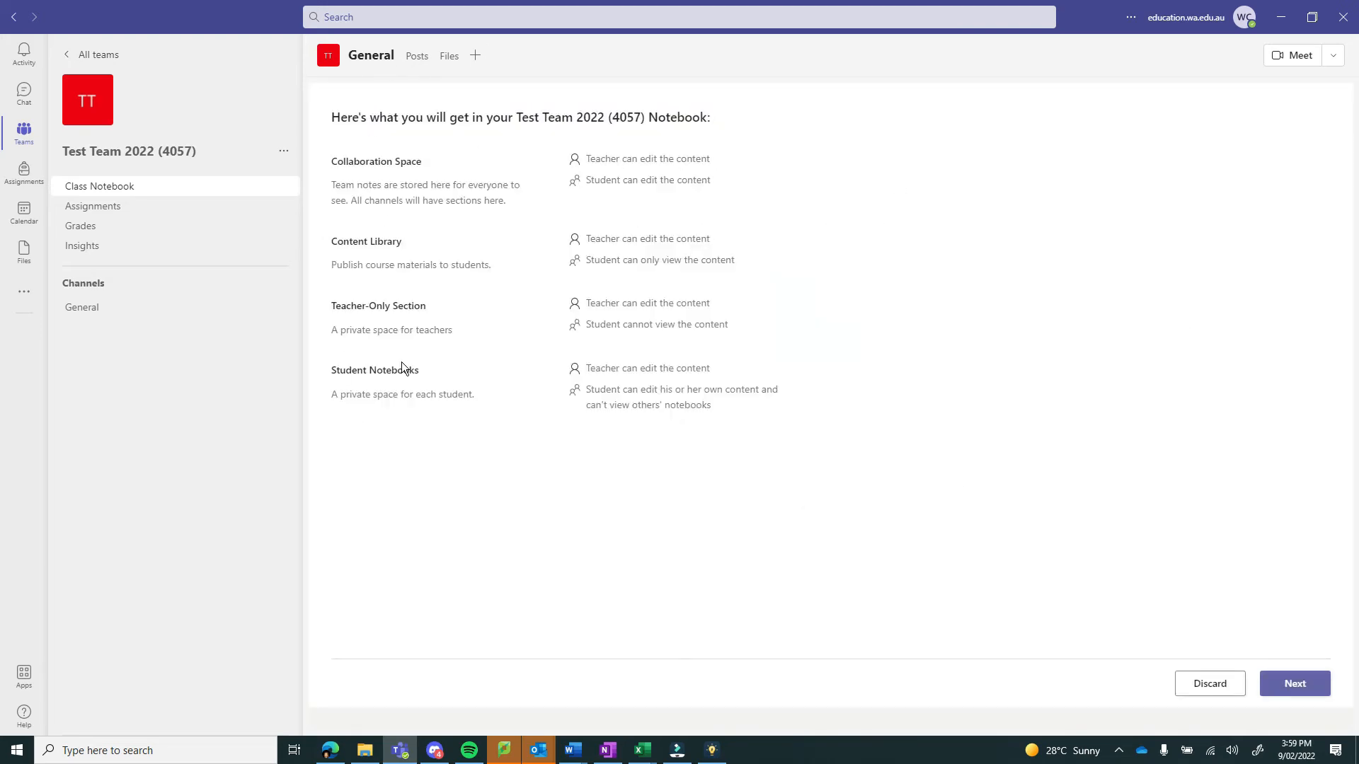
left_click(1302, 692)
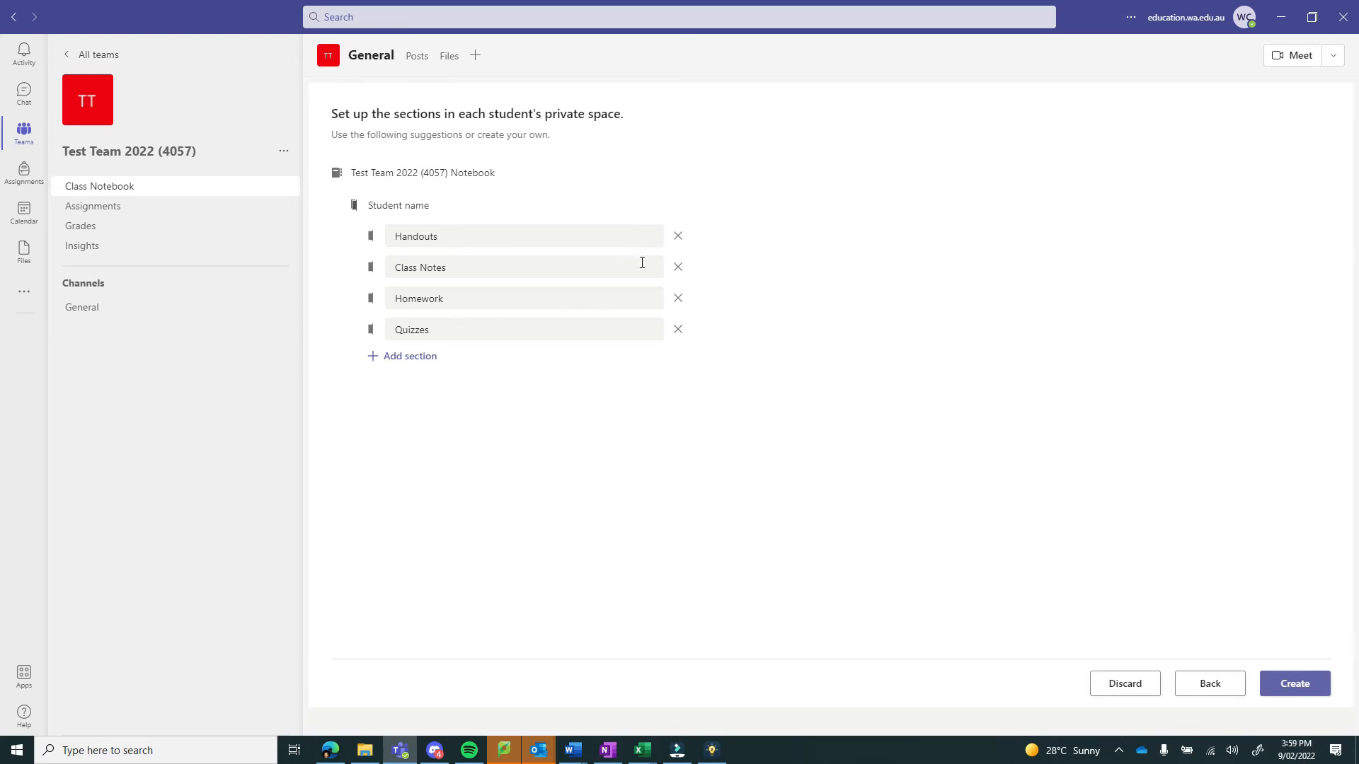
- Remove the Handouts and Quizzes sections from the students' private space and create the class notebook
left_click(678, 236)
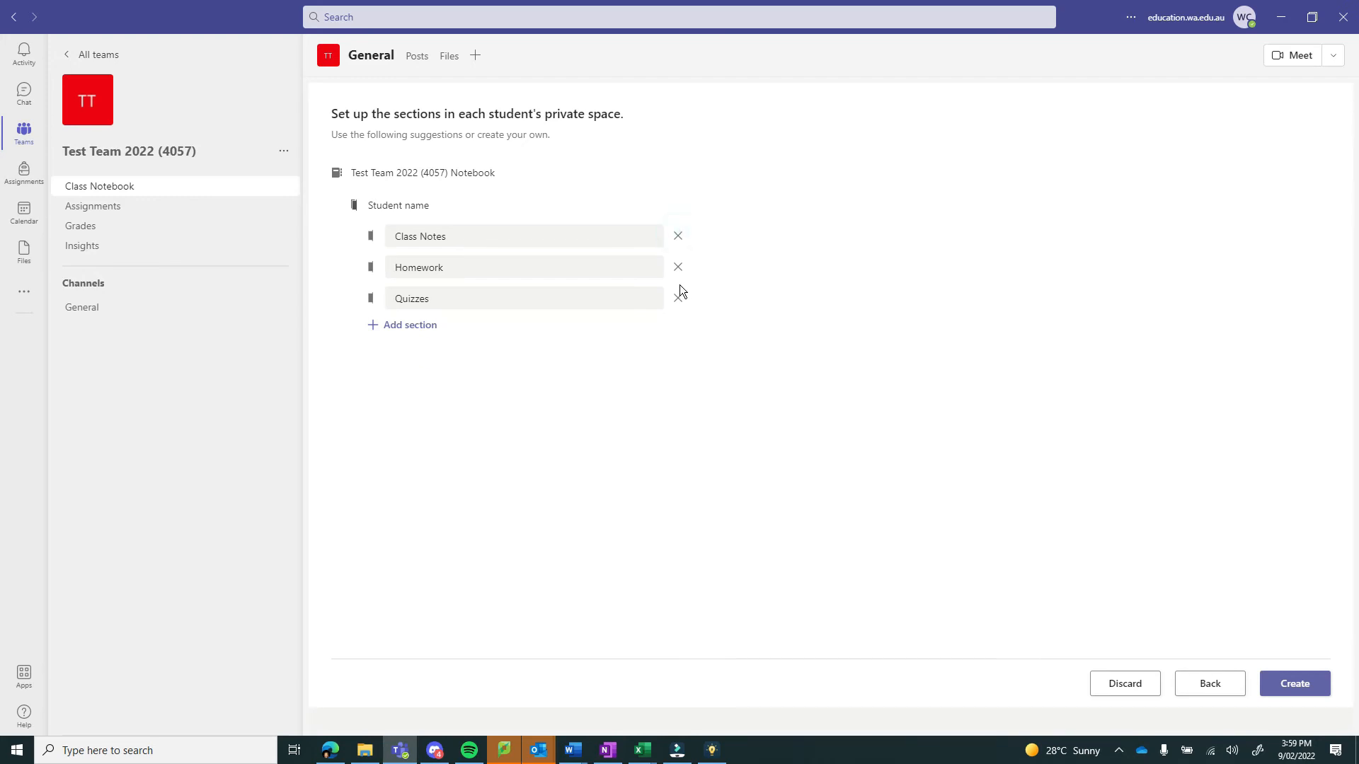
left_click(680, 300)
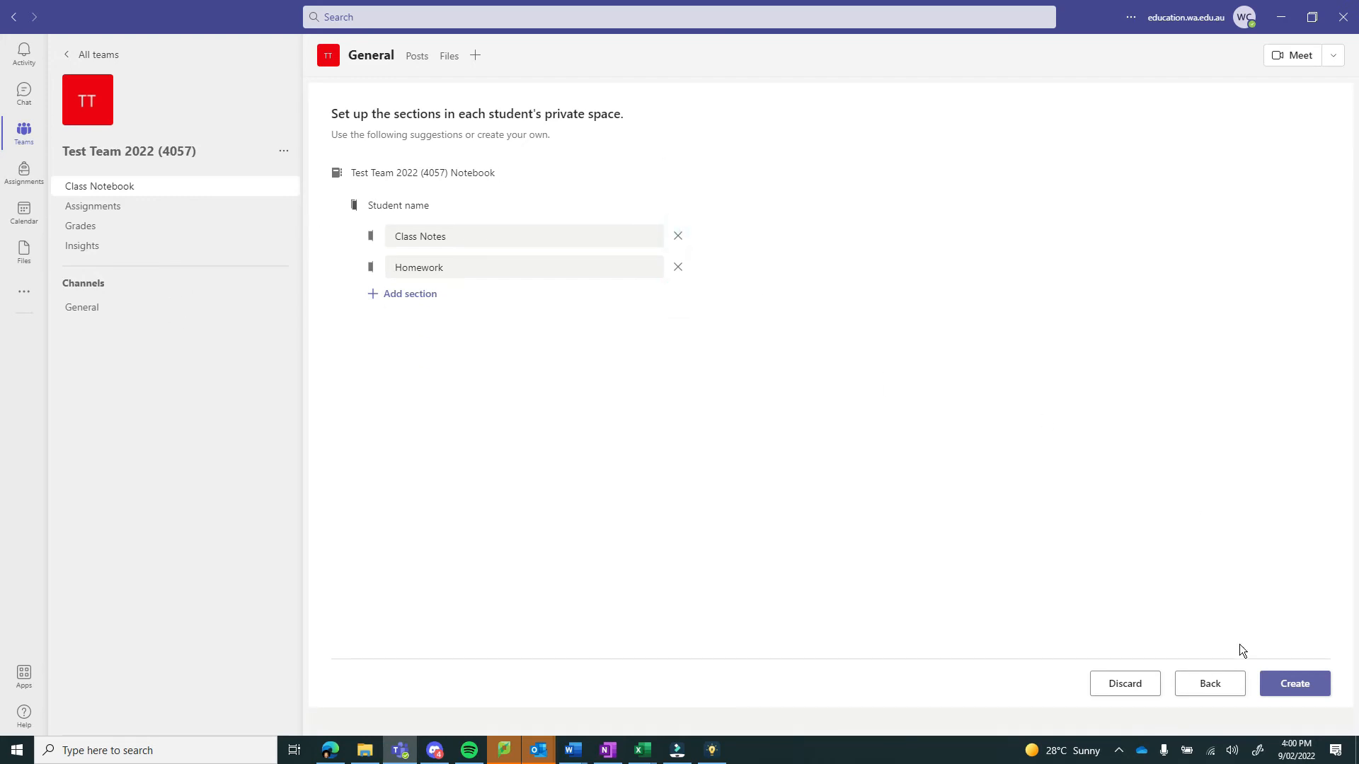
left_click(1307, 690)
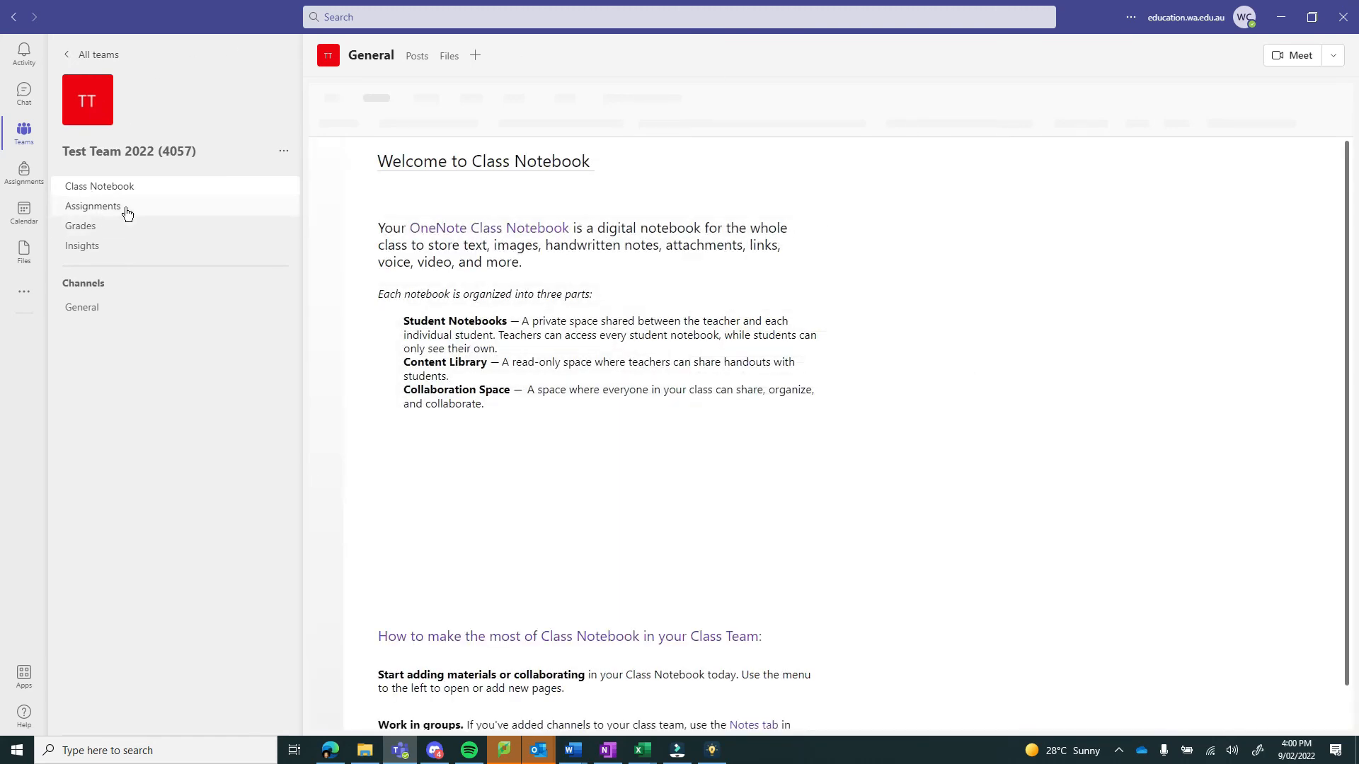
- View the team's Assignments, Grades and Insights pages
left_click(114, 212)
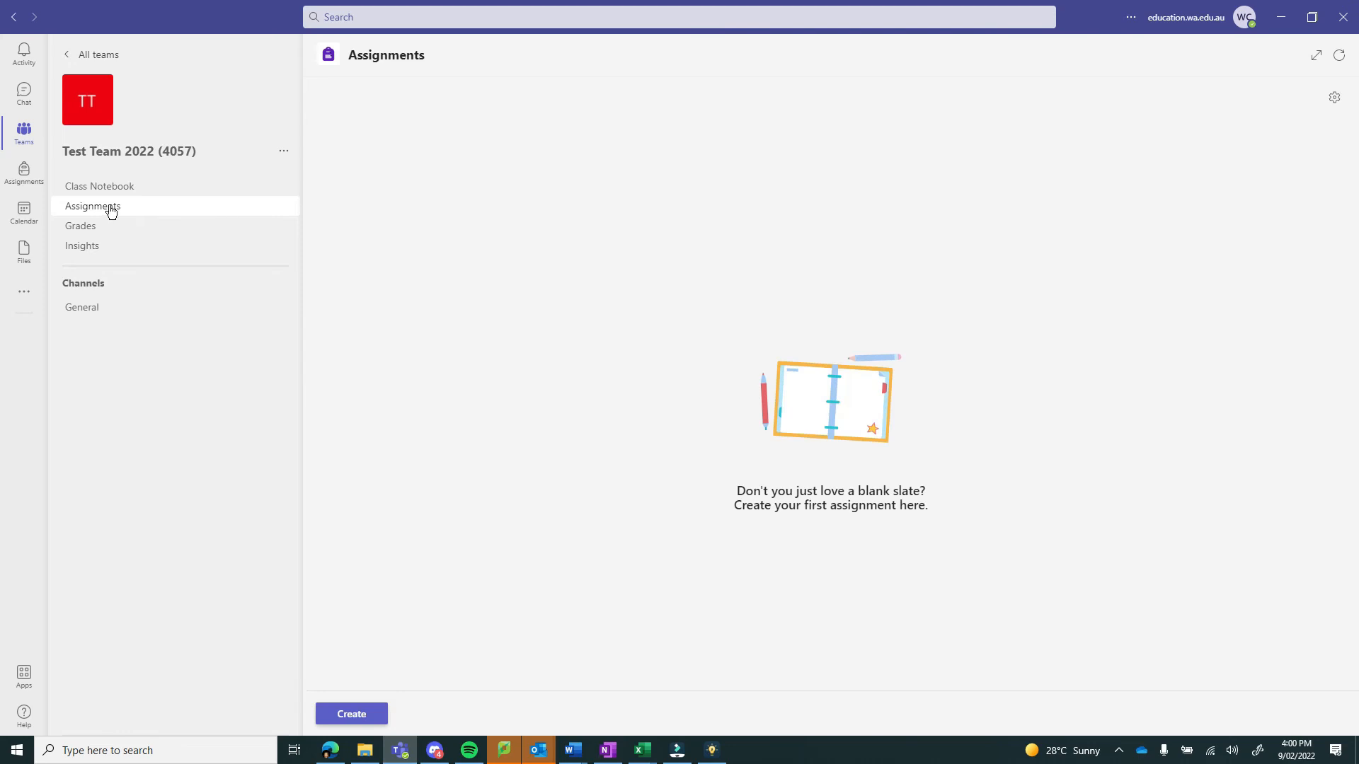
left_click(79, 228)
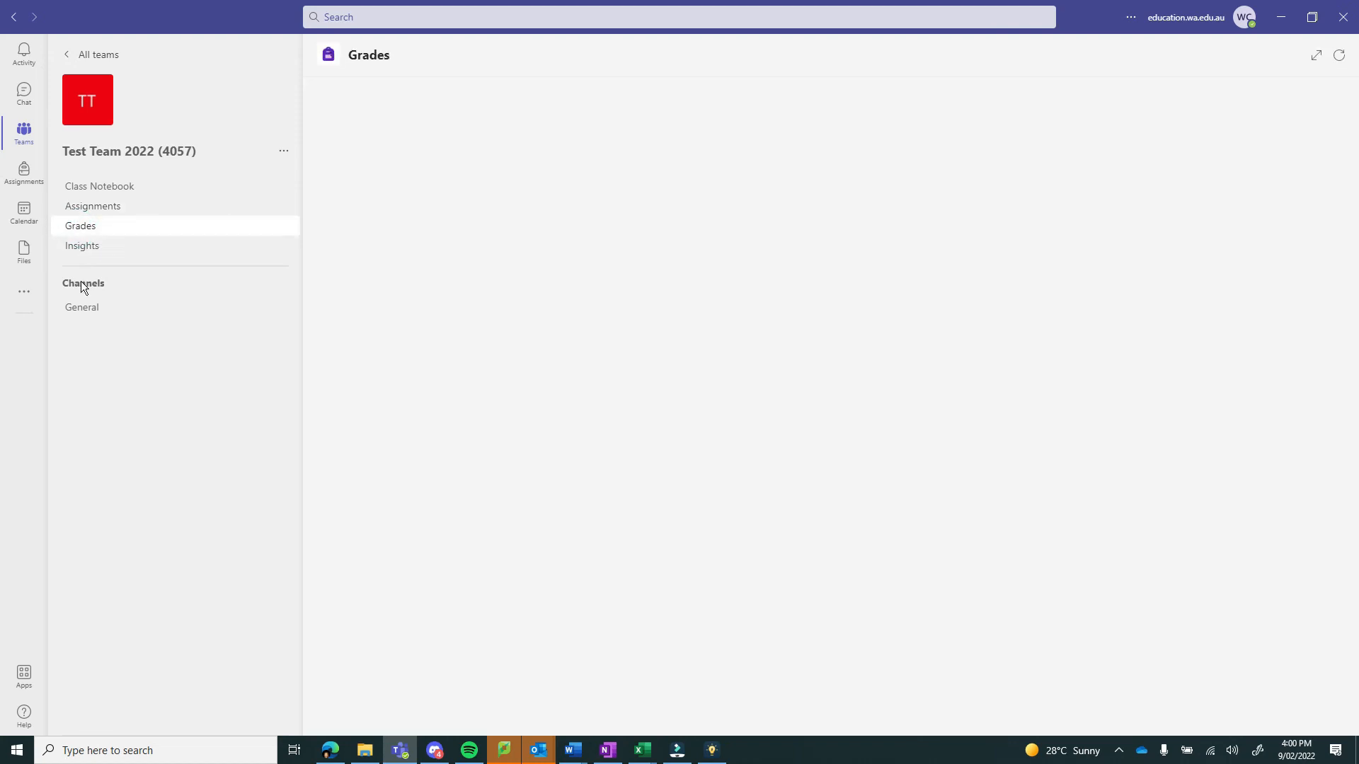
left_click(82, 252)
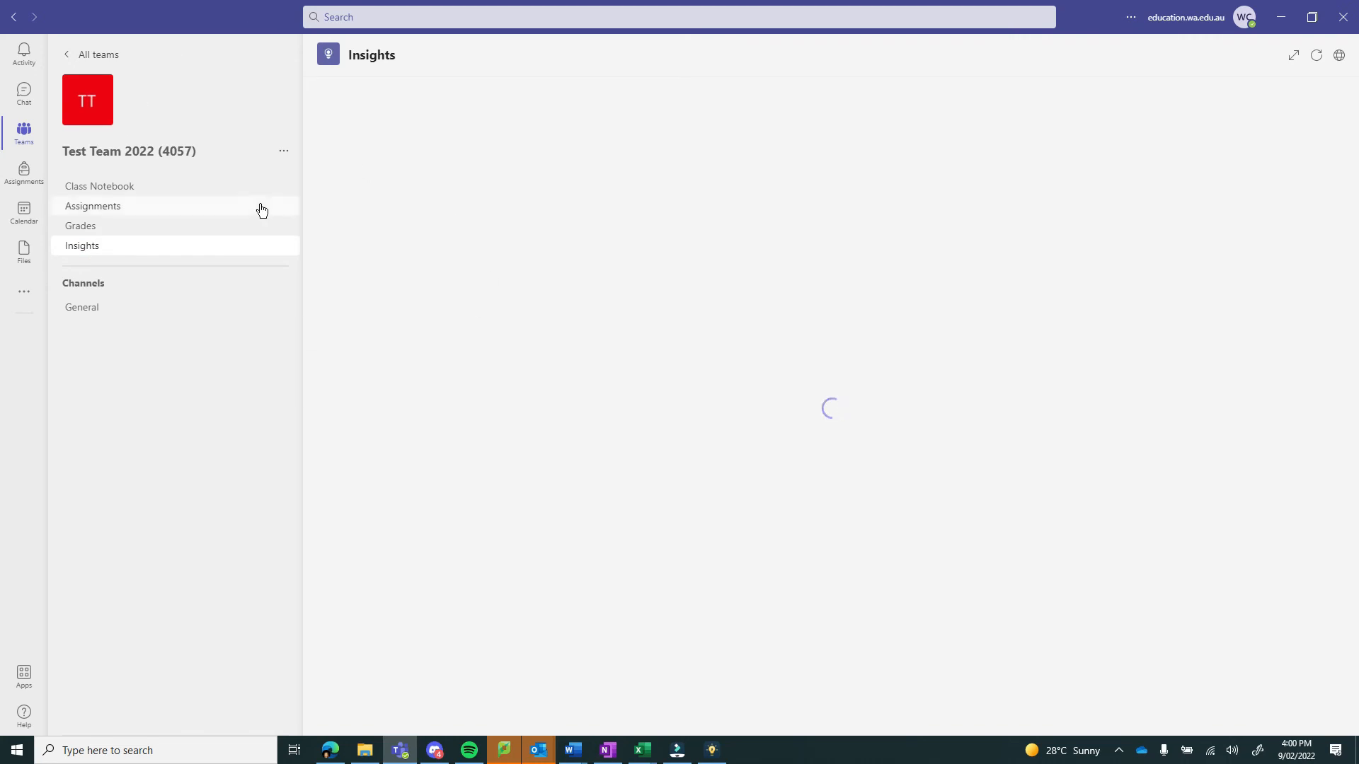
- Set the General channel's permissions so that only owners can post messages
left_click(90, 316)
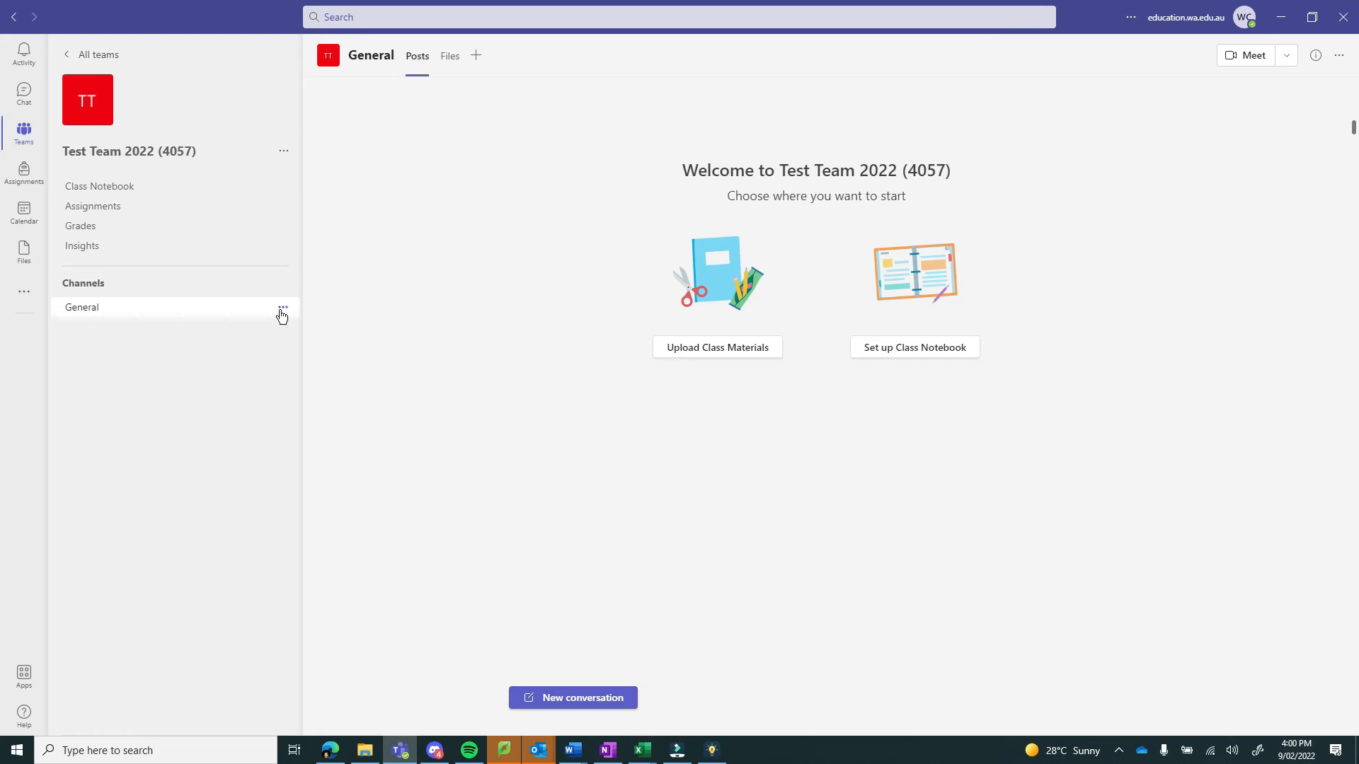
left_click(283, 312)
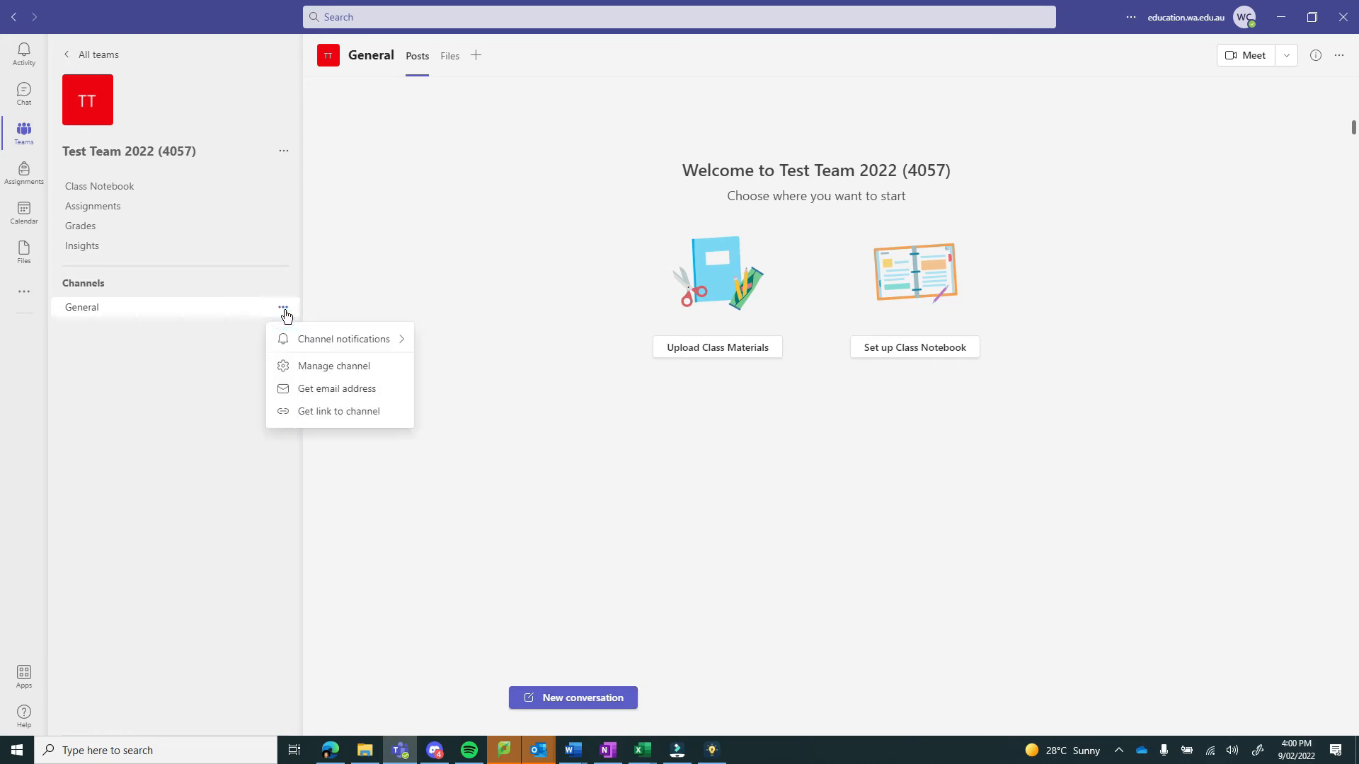
left_click(364, 380)
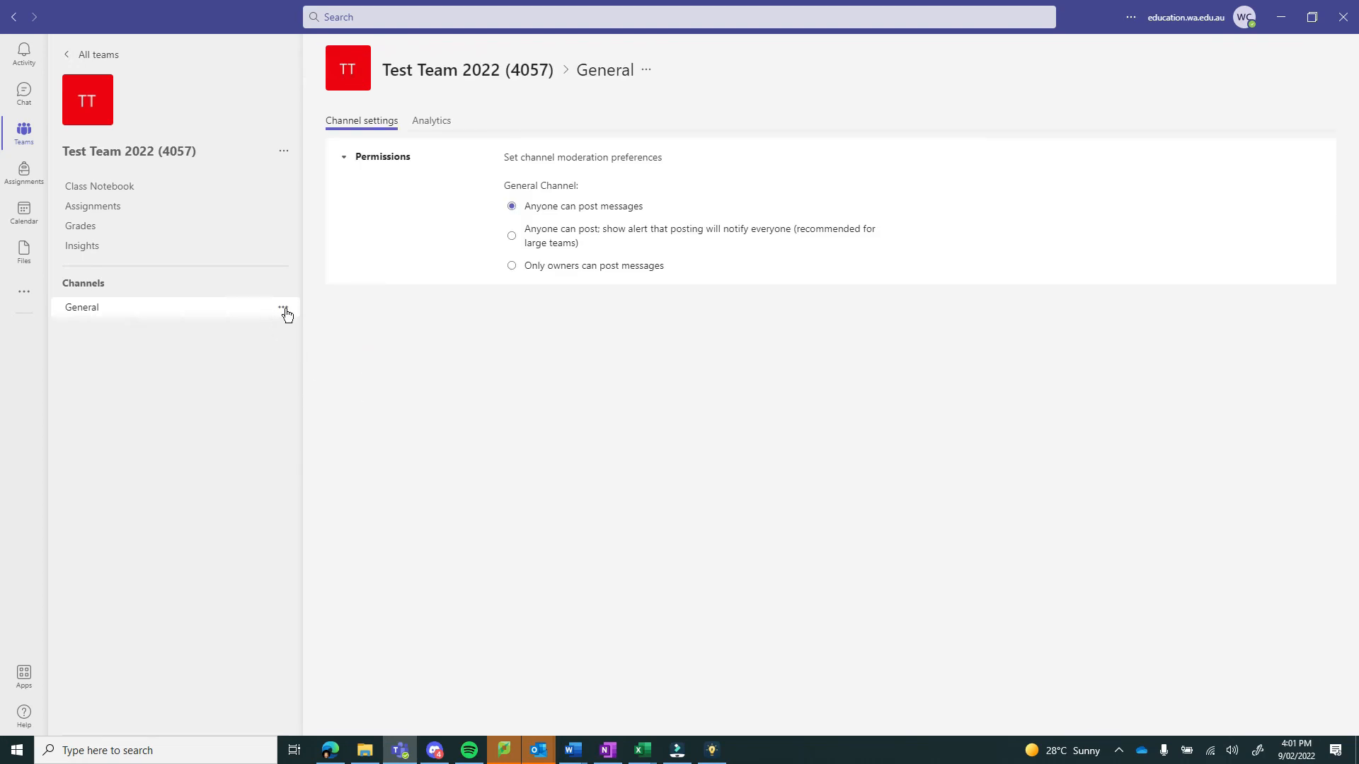
left_click(513, 268)
- Generate a team code for joining Test Team 2022 in the team's management settings
left_click(285, 155)
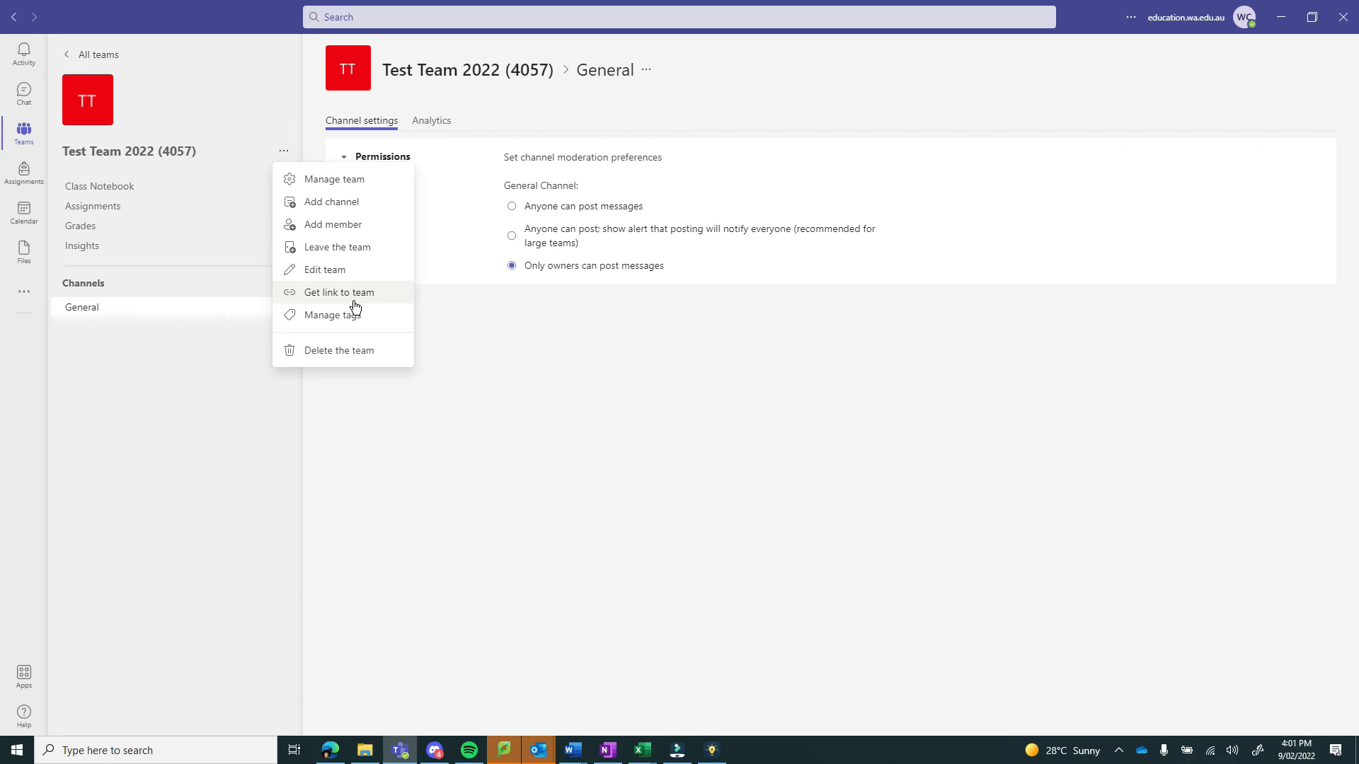
left_click(365, 185)
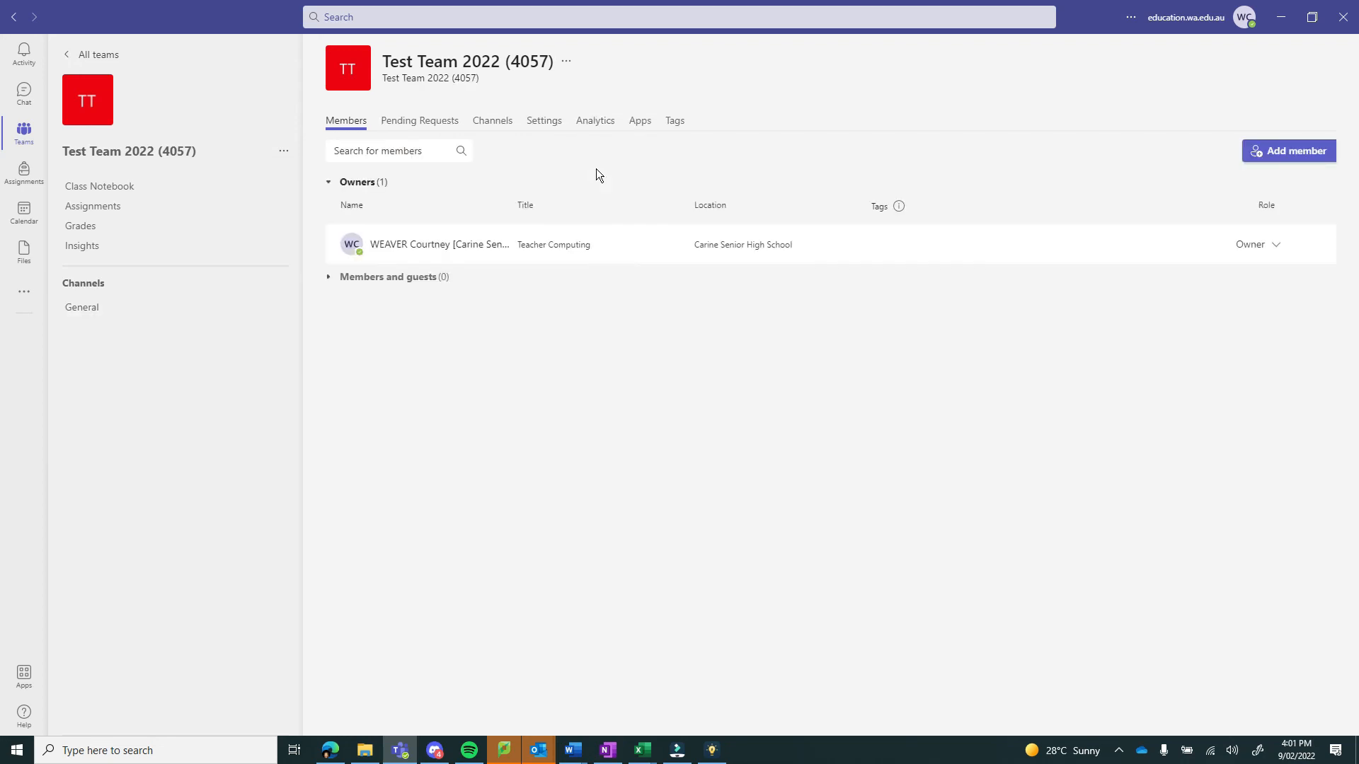
left_click(546, 127)
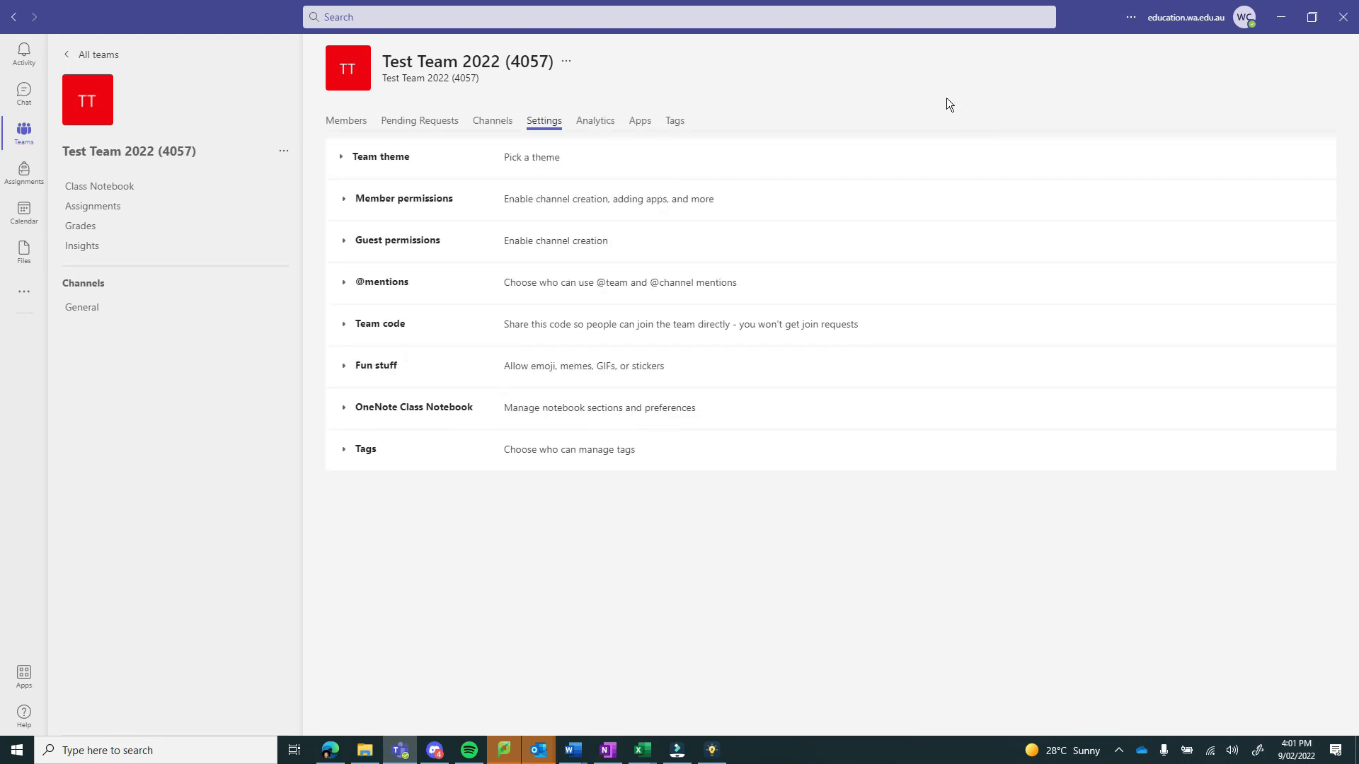
left_click(368, 331)
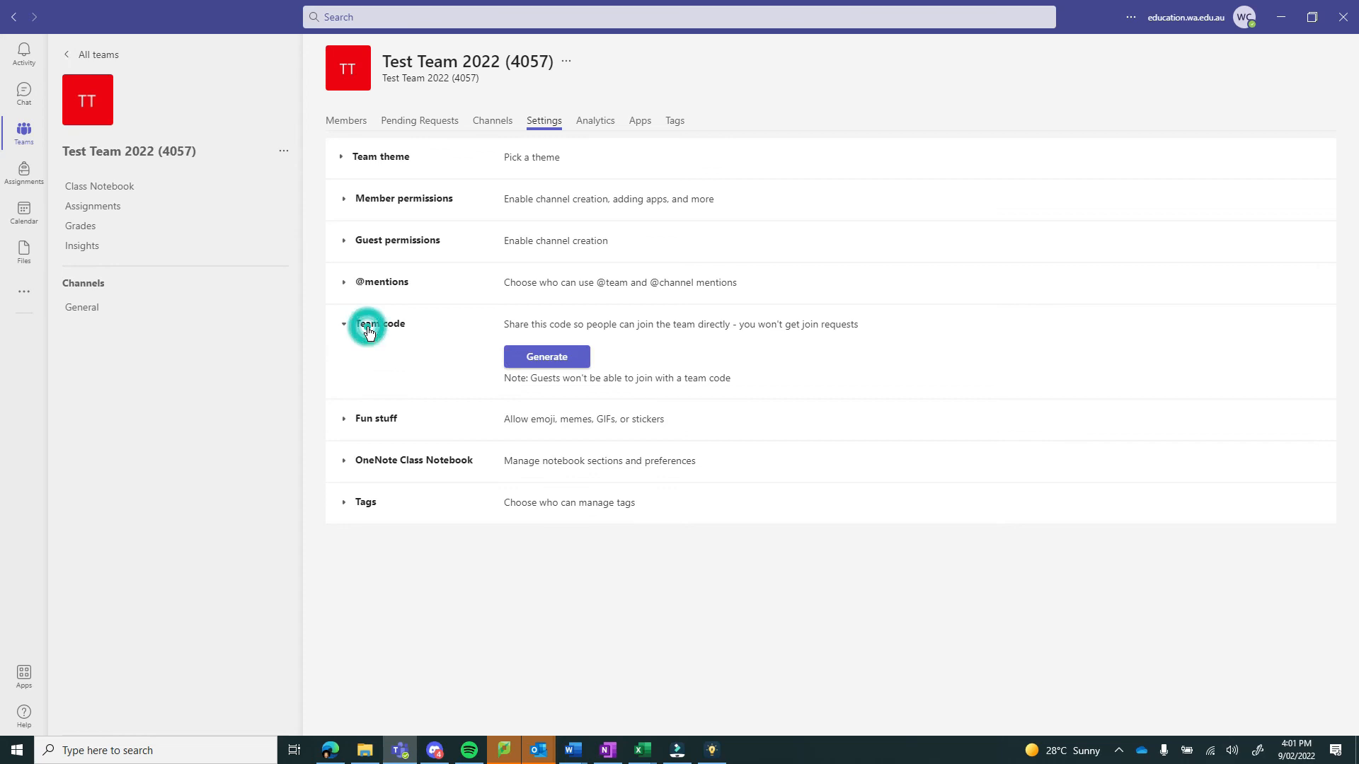
left_click(547, 361)
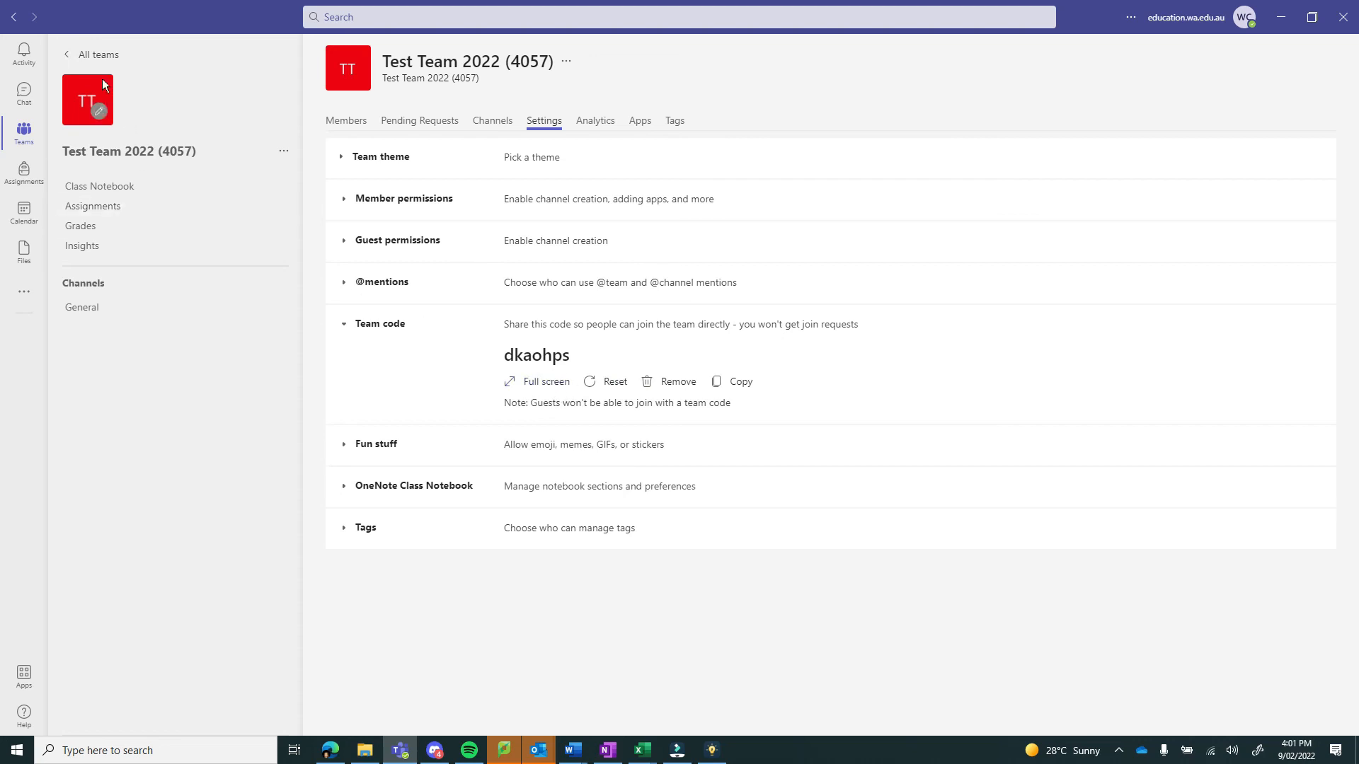
- View where a team code is entered to join a team, and return to the overview of all teams
left_click(96, 56)
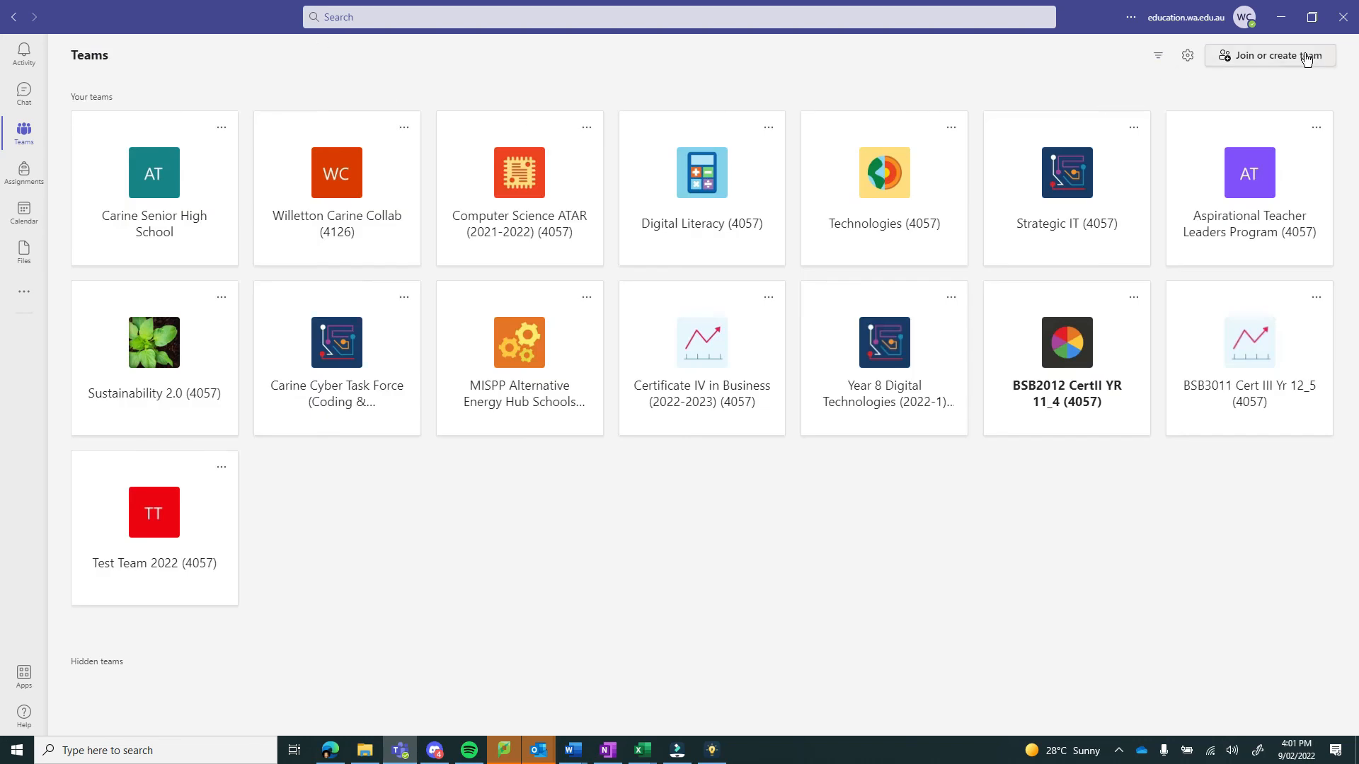
left_click(1307, 60)
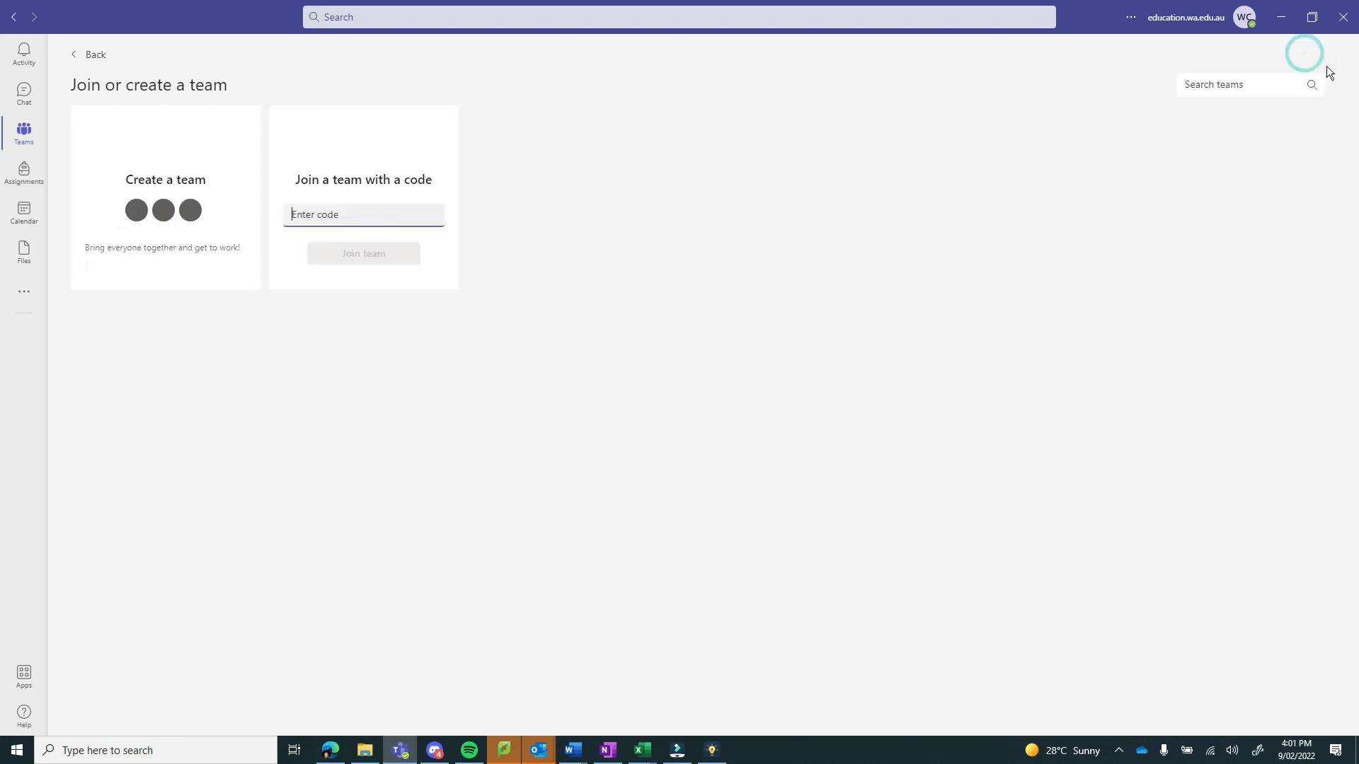
left_click(324, 212)
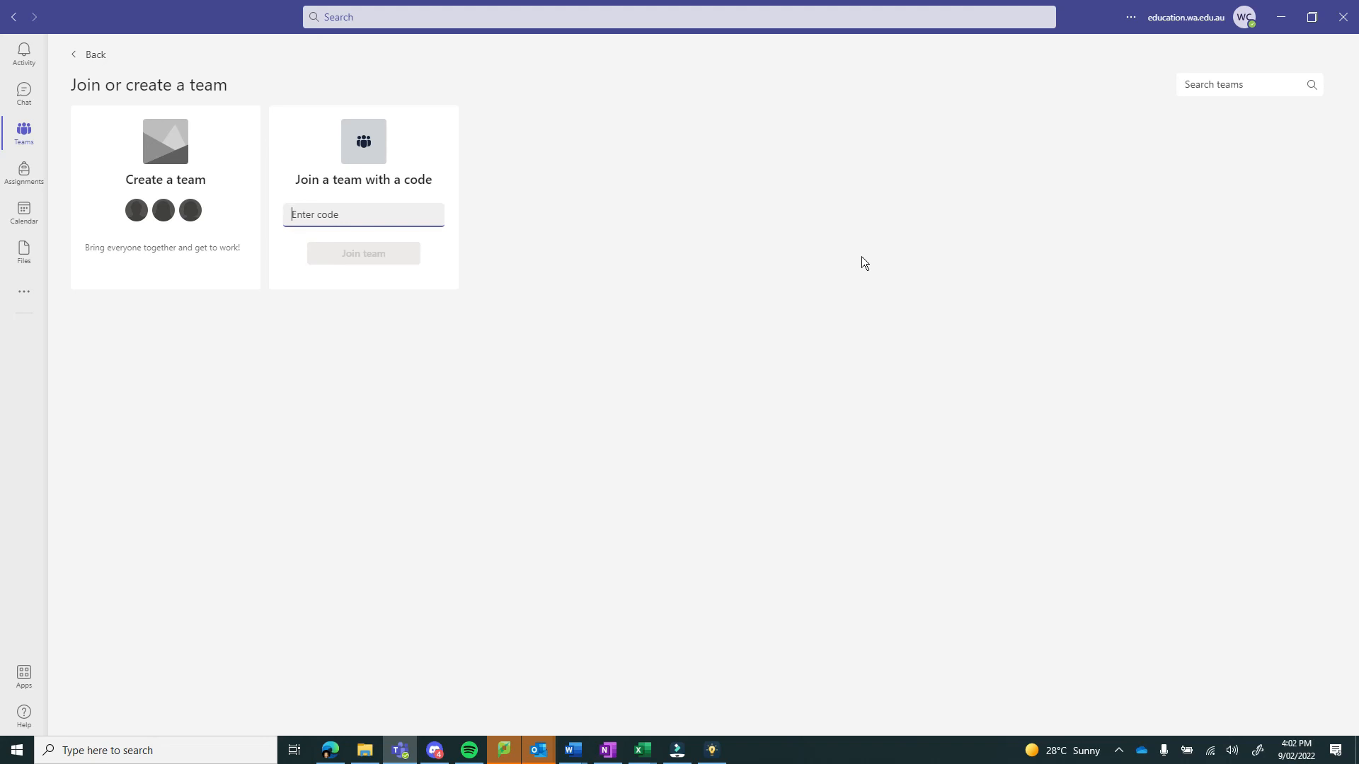
left_click(87, 58)
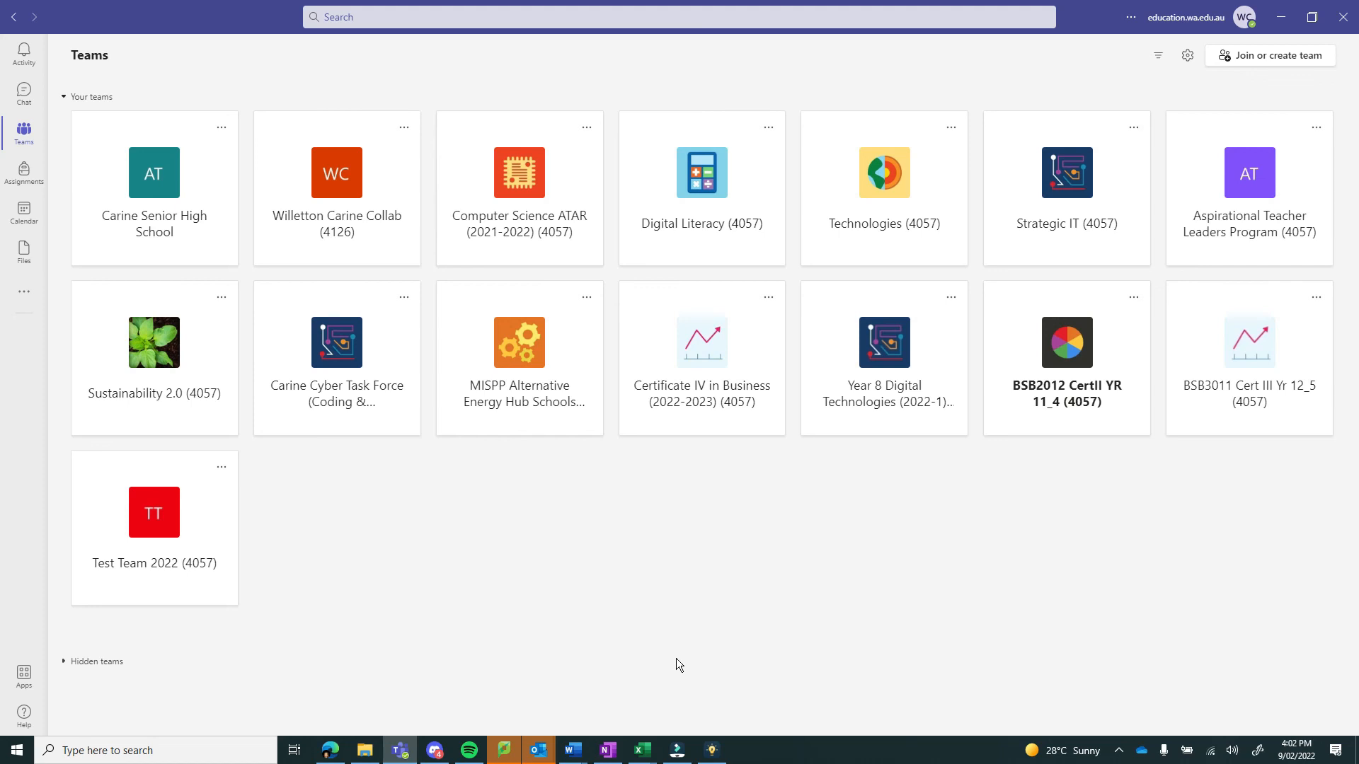
mouse_move(681, 759)
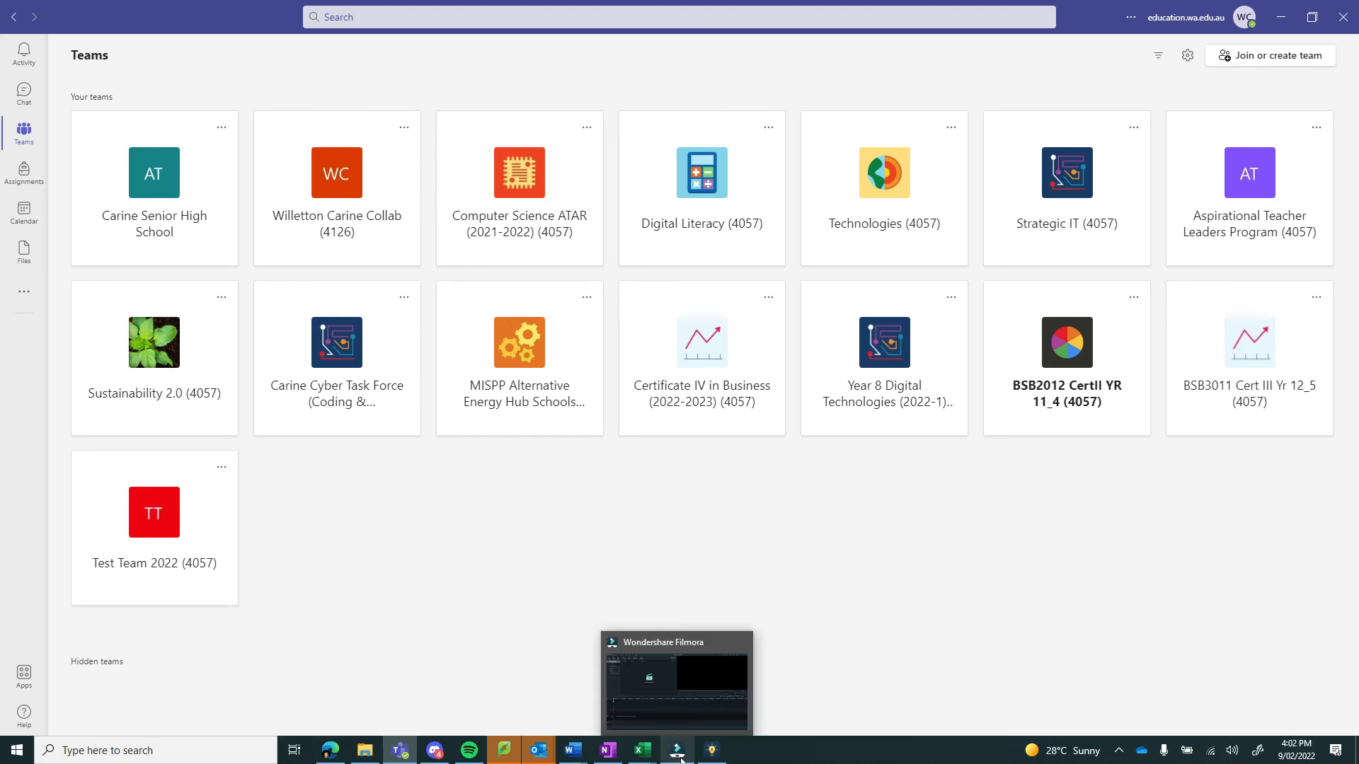